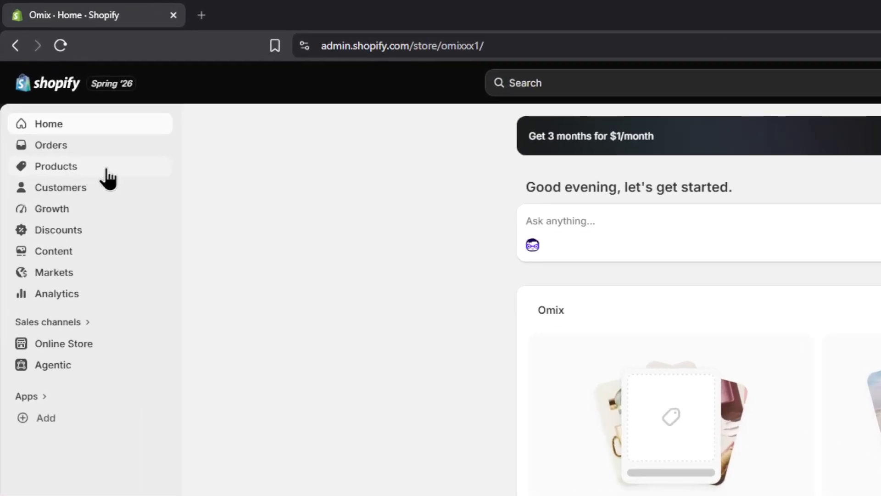
- Go to the store's Products page, open a blank product form and discard it
click(92, 169)
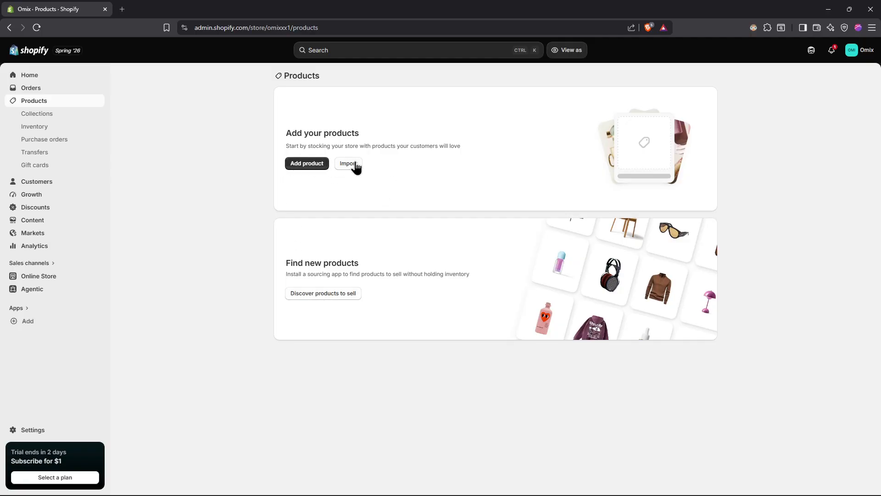
click(312, 163)
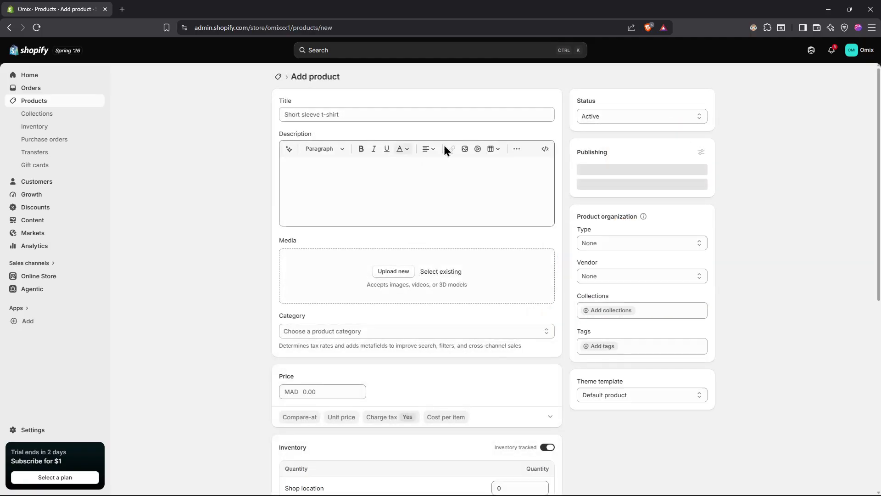
click(550, 50)
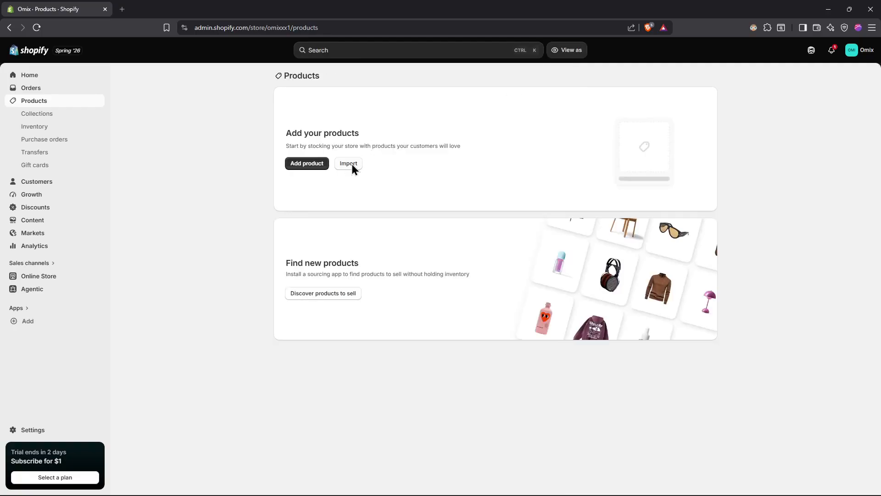
- Look through the source platforms offered for importing product data from another platform, and close the import dialog without choosing one
click(351, 165)
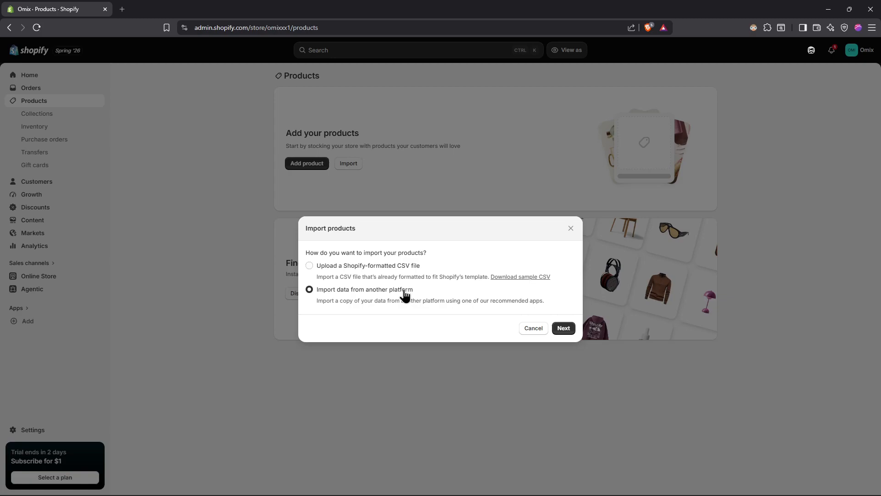
click(563, 328)
click(467, 297)
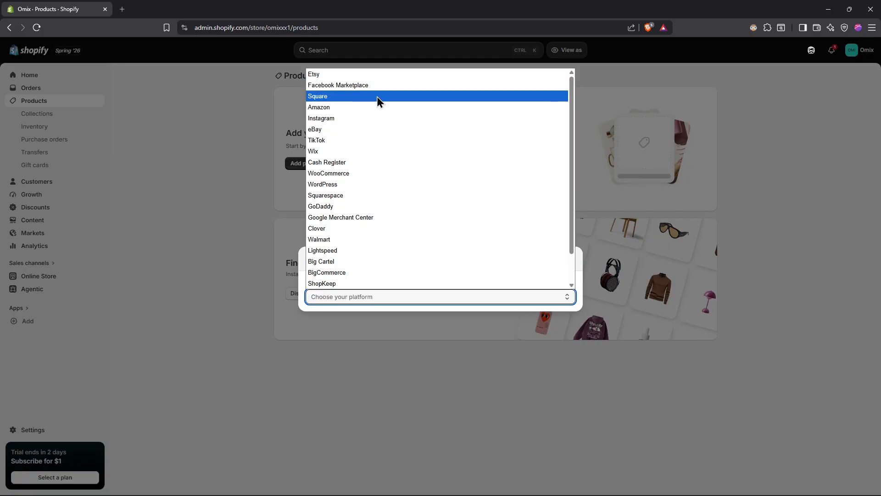
scroll(377, 103, down, 1)
scroll(360, 273, up, 1)
scroll(358, 163, down, 1)
click(305, 224)
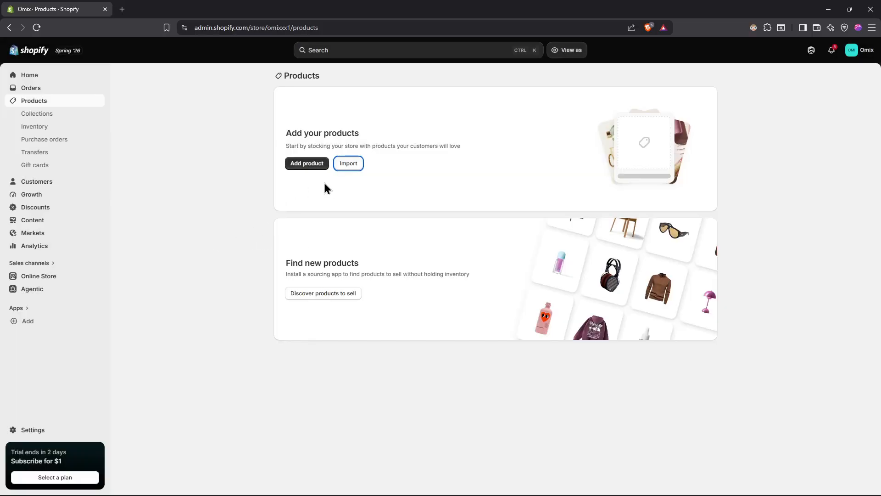
- Choose the Shopify-formatted CSV product import and save the sample file product_template.csv to Downloads
click(348, 165)
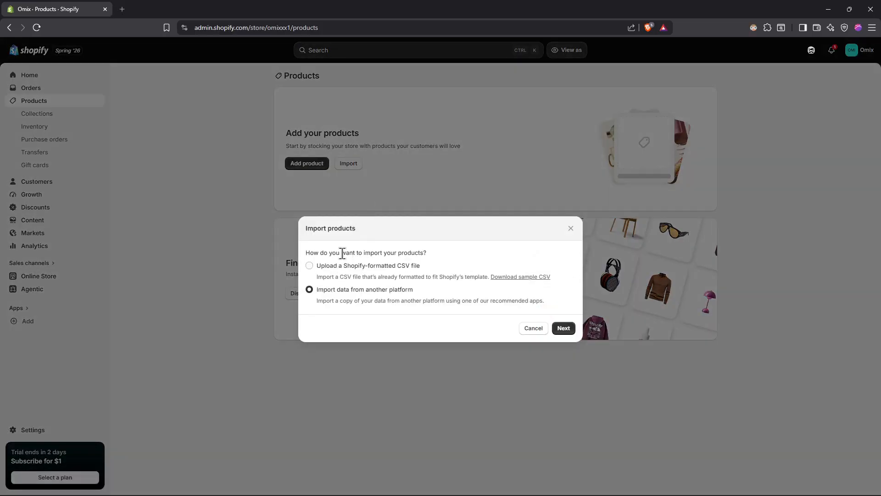
click(368, 269)
click(564, 328)
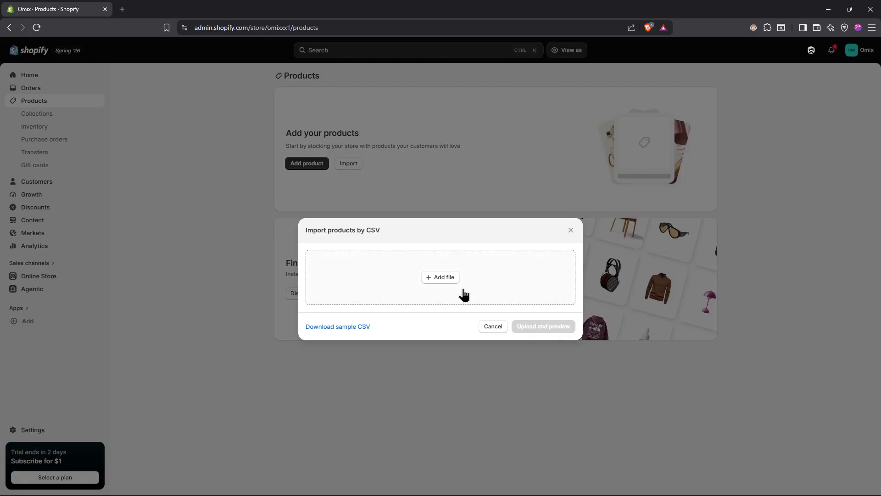
click(452, 278)
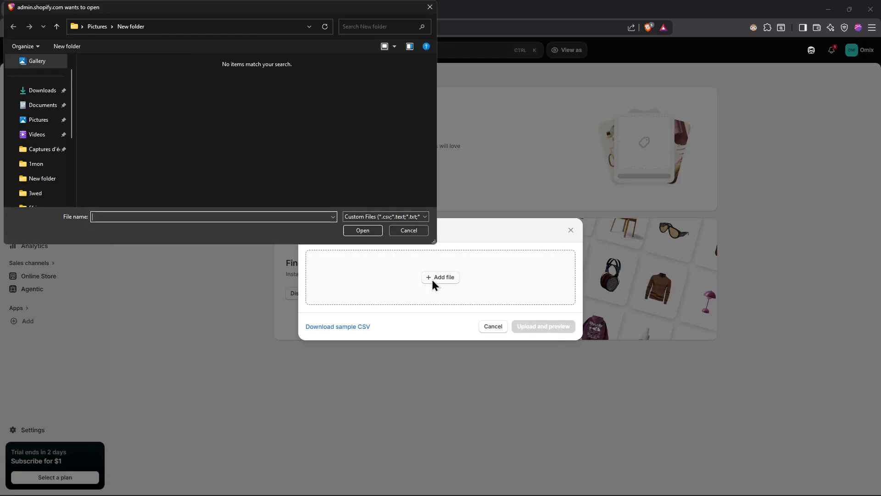
click(432, 6)
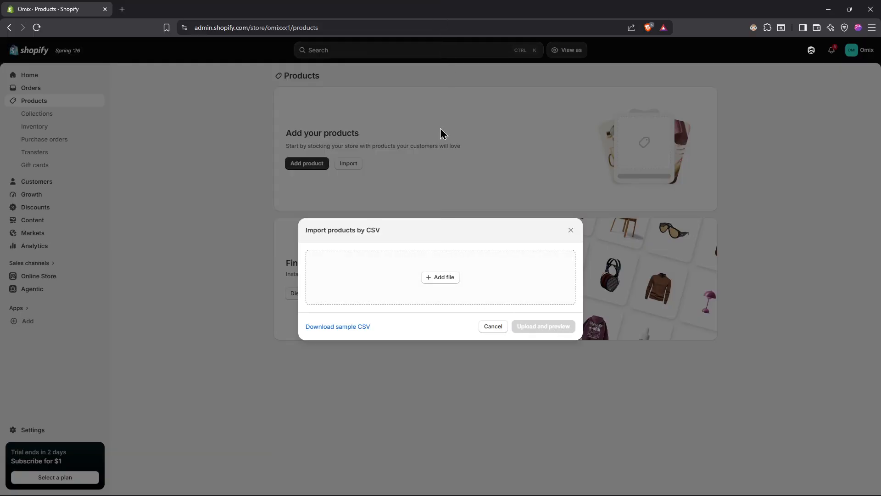
click(348, 327)
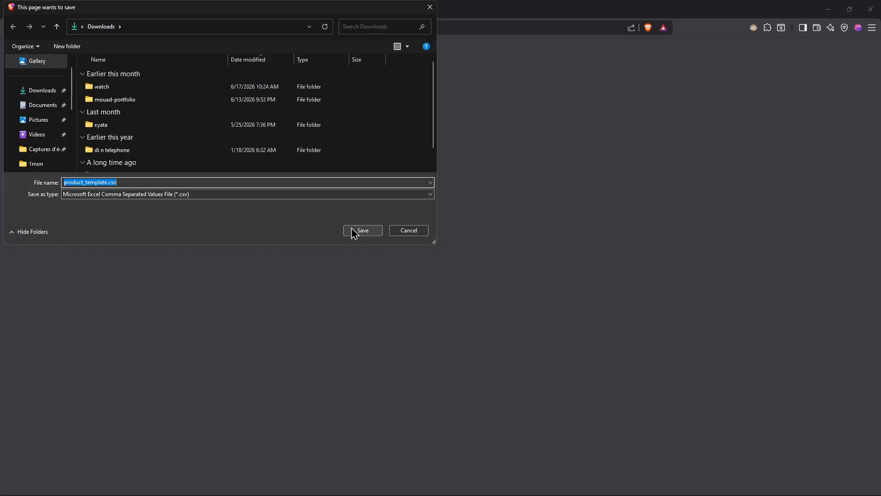
click(355, 232)
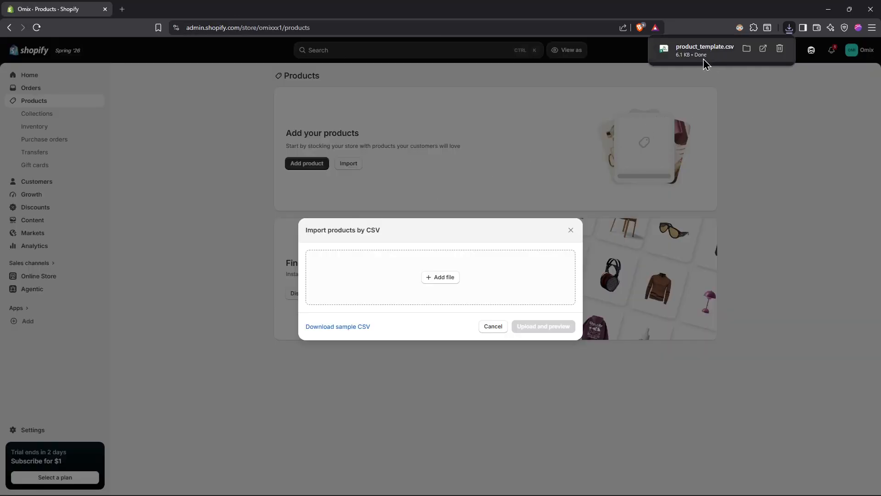
- Open product_template.csv in Excel, examine its columns from Title through the Google Shopping fields, and close the file and the import dialog
mouse_move(672, 63)
click(723, 52)
text(-)
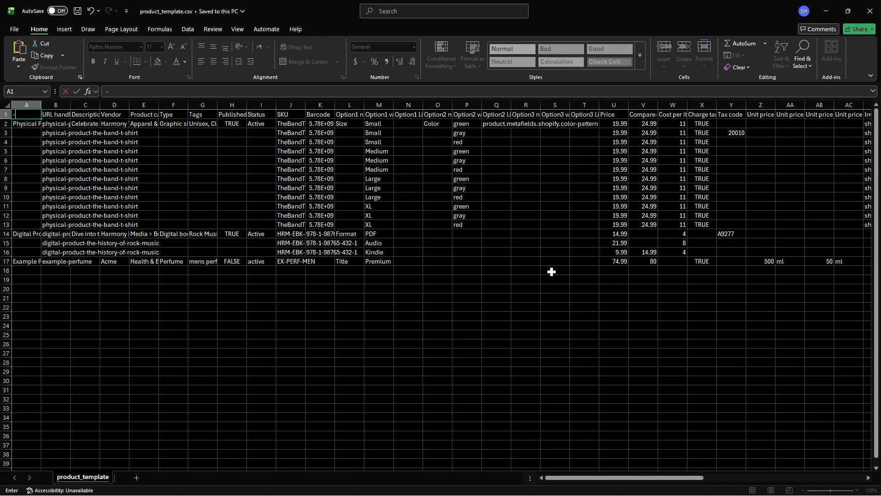
key(Escape)
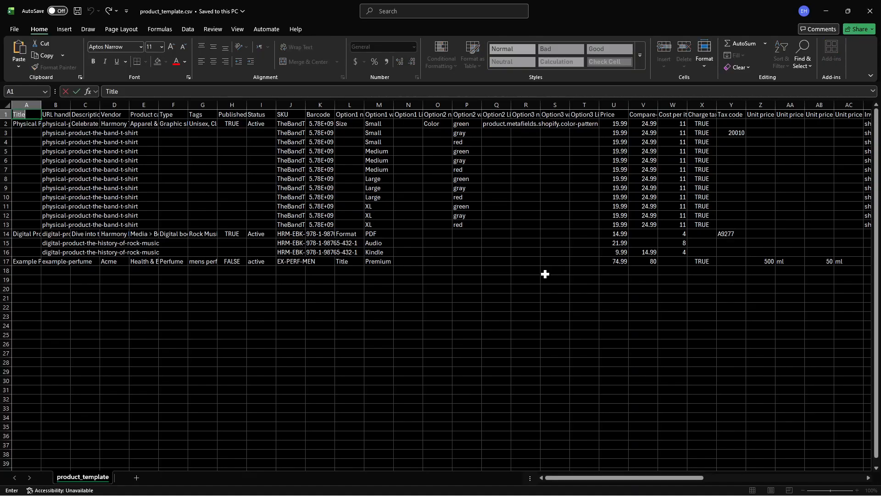
click(291, 325)
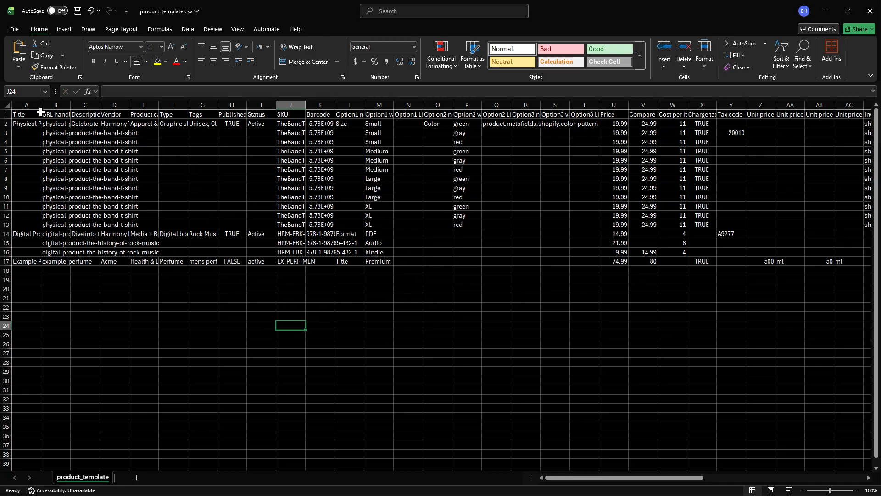
drag(41, 113, 58, 114)
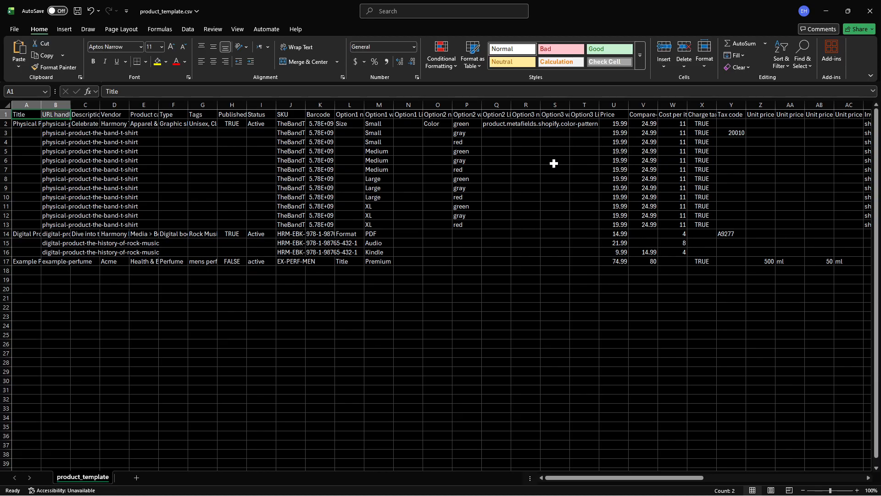
drag(628, 479, 797, 478)
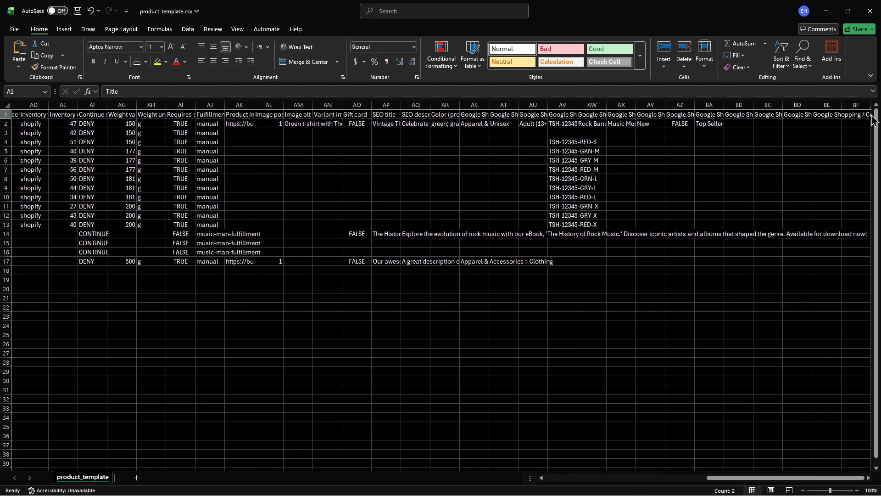
click(871, 11)
click(477, 319)
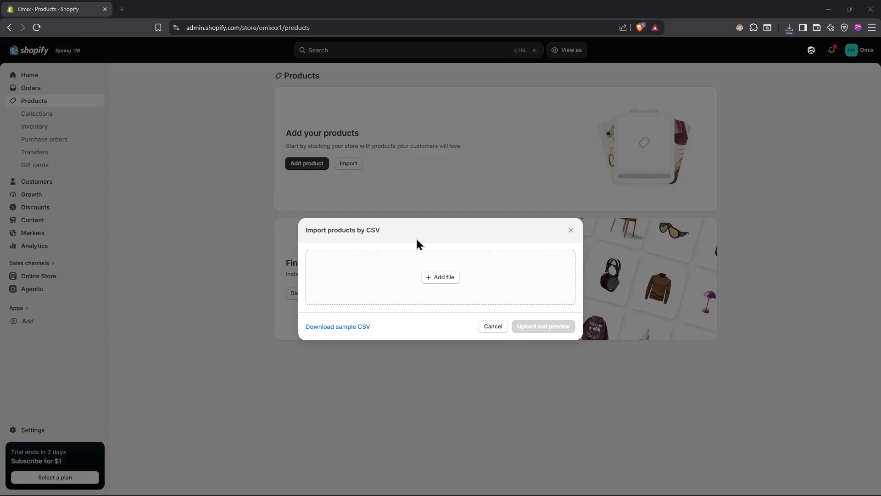
click(571, 230)
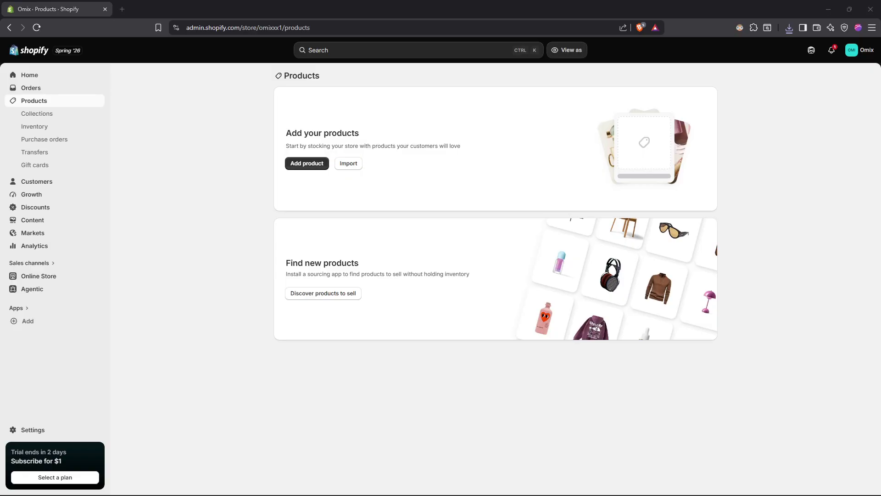
- View the supplier apps for discovering products and the Shopify App Store's sourcing apps, and return to the Products page
click(188, 310)
click(331, 303)
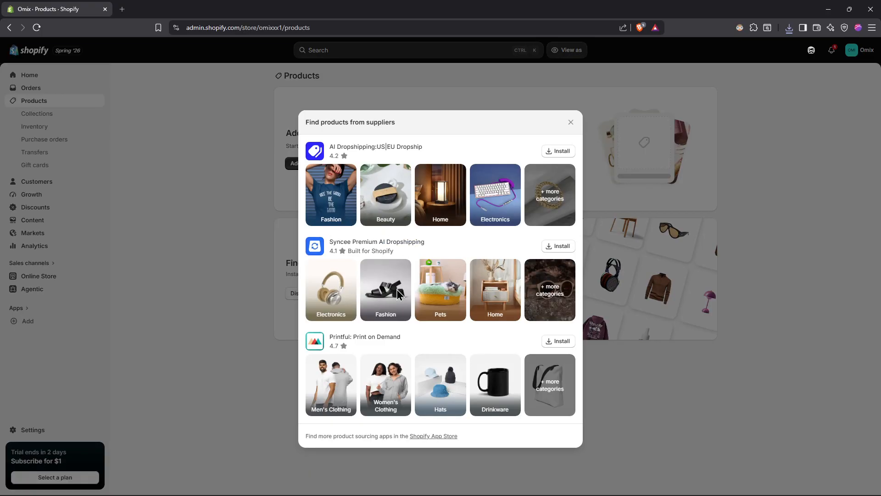
click(432, 437)
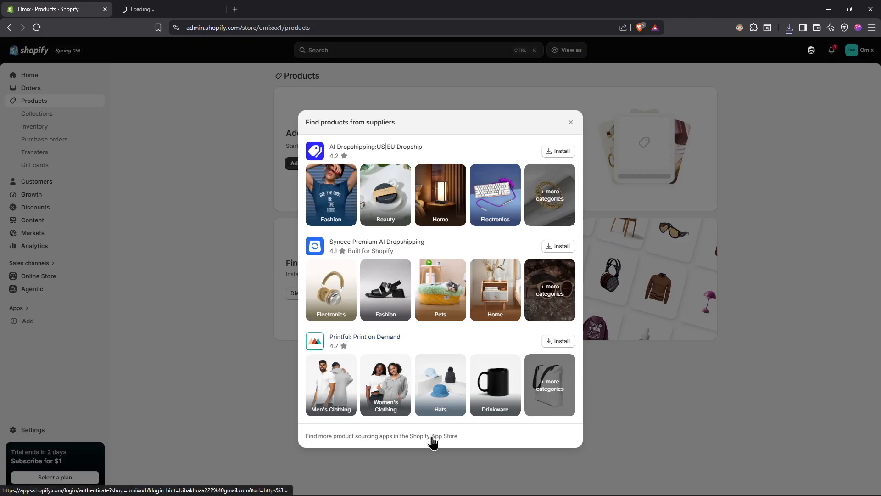
click(156, 6)
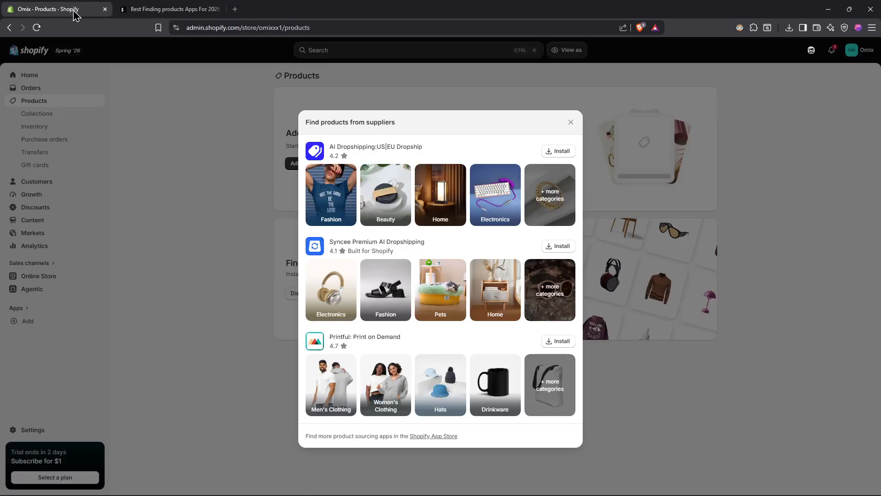
click(78, 19)
click(222, 302)
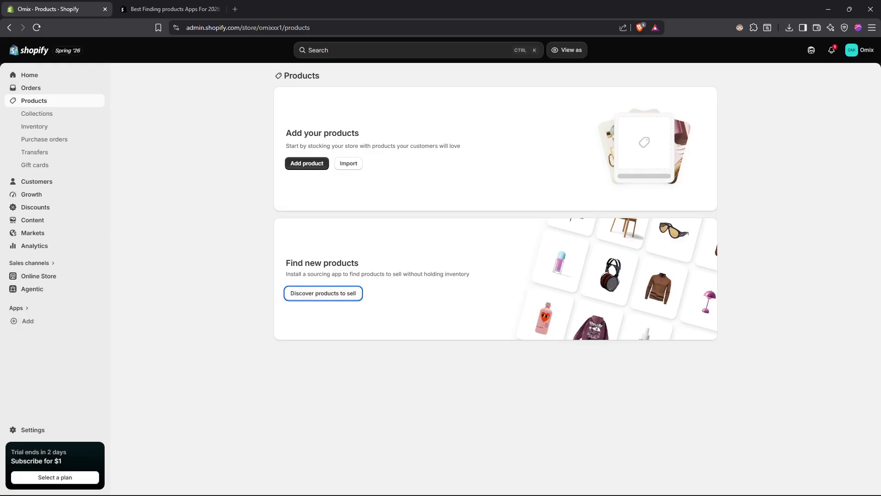
click(241, 192)
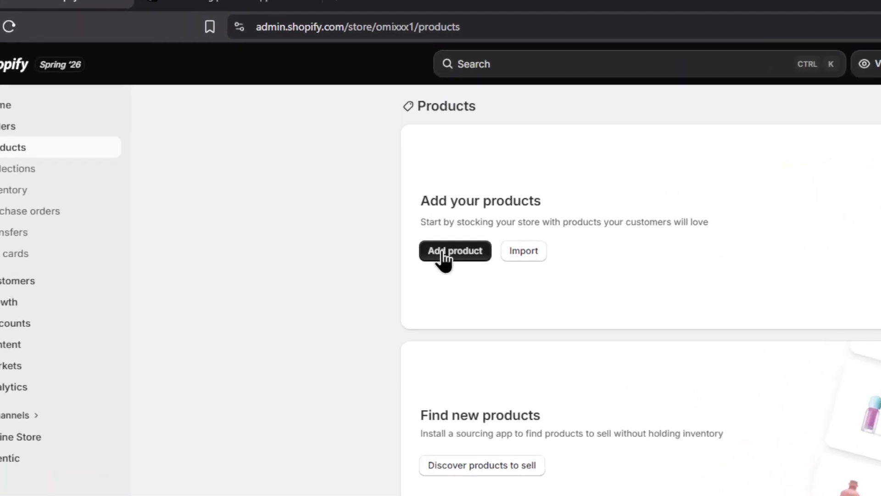
- Start a new product and enter "Black Leather Wallet" as its title
click(443, 252)
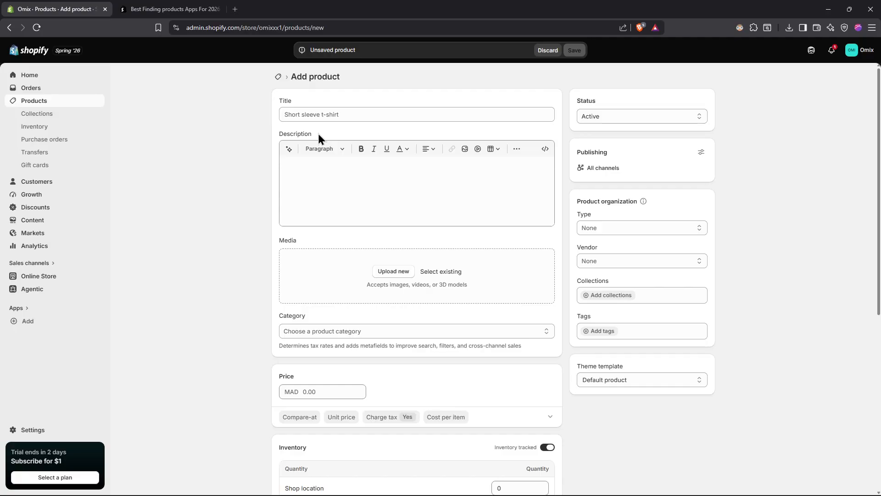
click(315, 115)
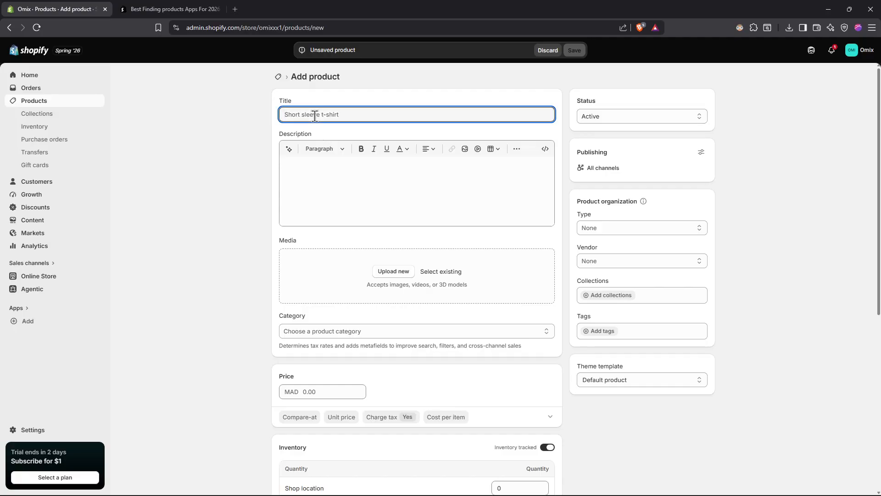
text(Black leat)
key(BackSpace)
key(BackSpace)
key(BackSpace)
key(BackSpace)
text(Leathe)
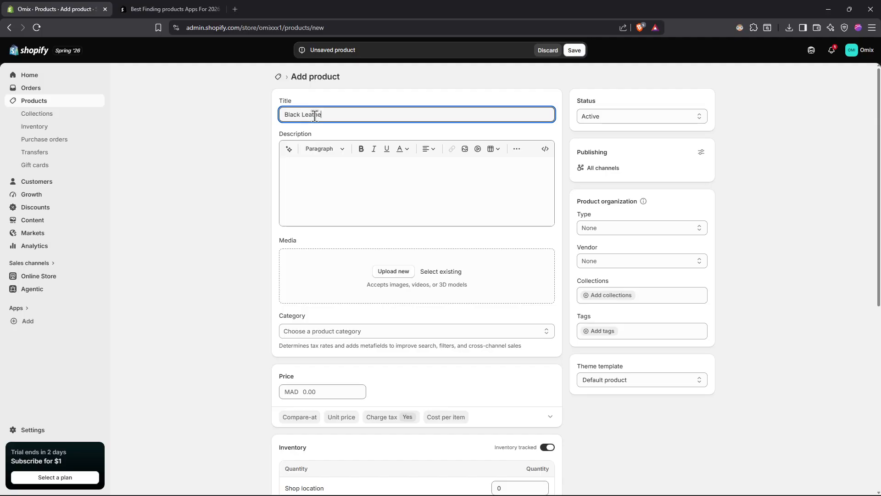
text(r Wallet)
click(208, 146)
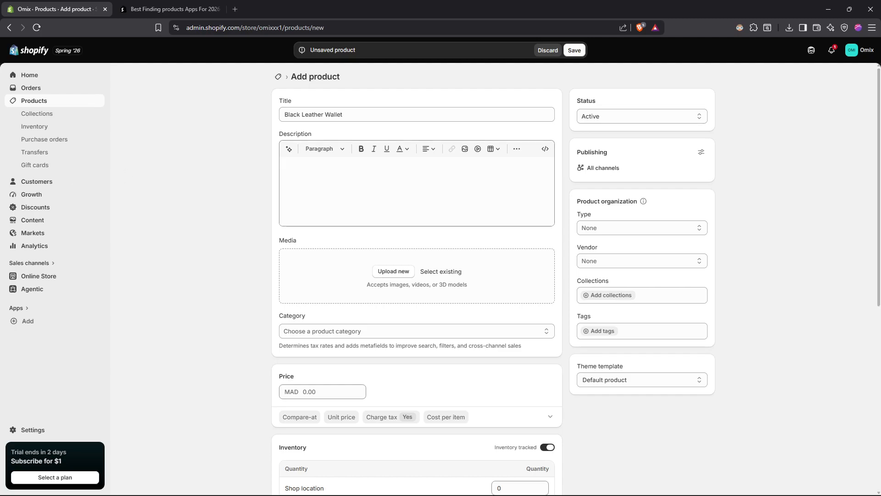
- Generate the product description with the AI text generator, using the title "Black Leather Wallet" as the prompt
click(321, 182)
click(178, 186)
click(290, 152)
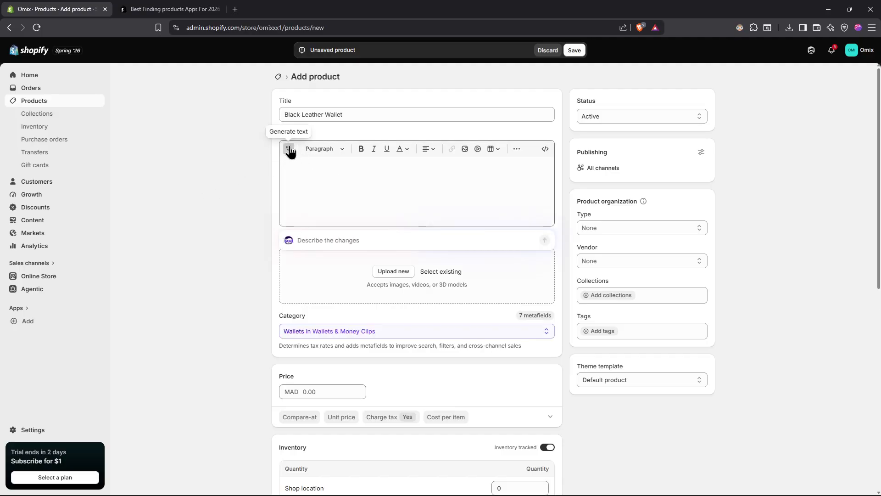
text(*)
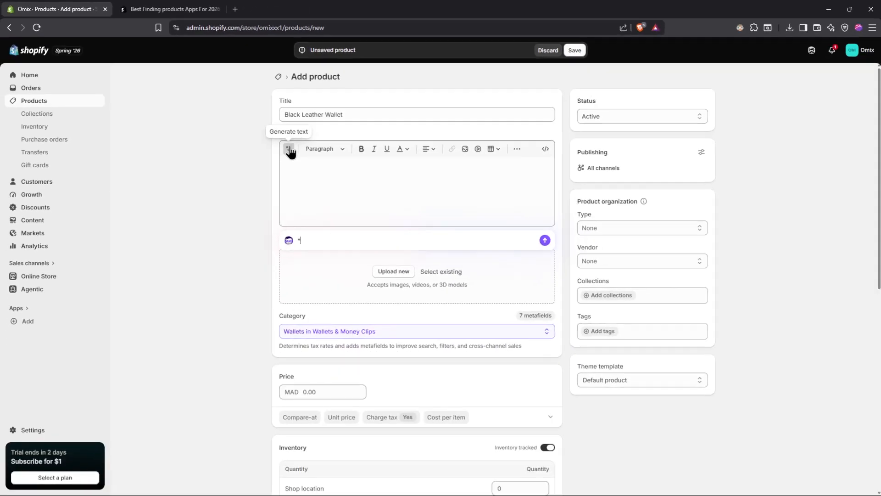
key(BackSpace)
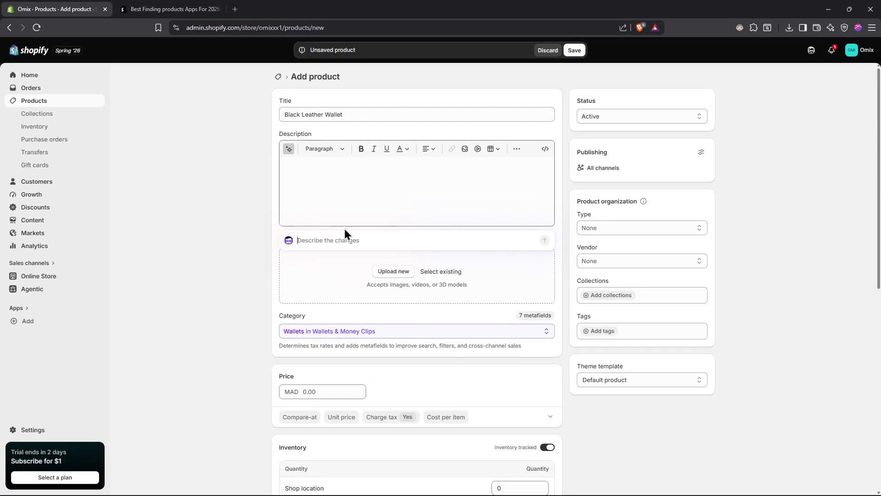
drag(355, 120, 240, 103)
key(ctrl+c)
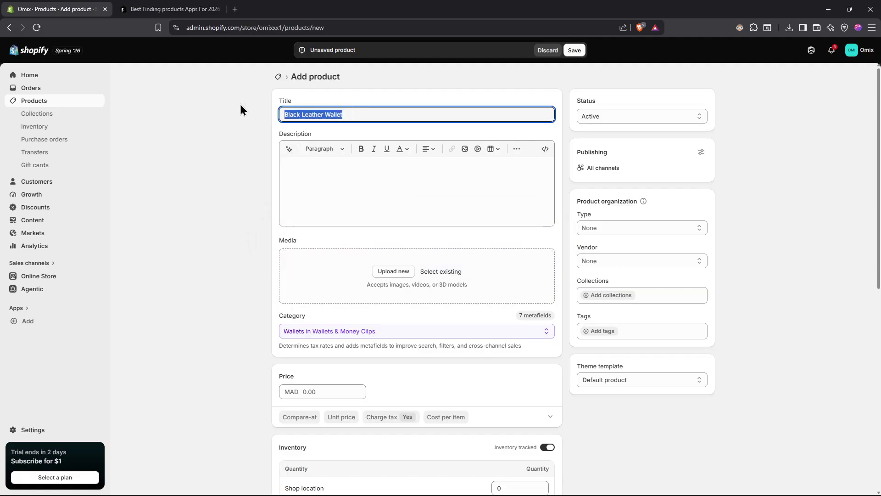
click(288, 149)
key(ctrl+v)
click(544, 240)
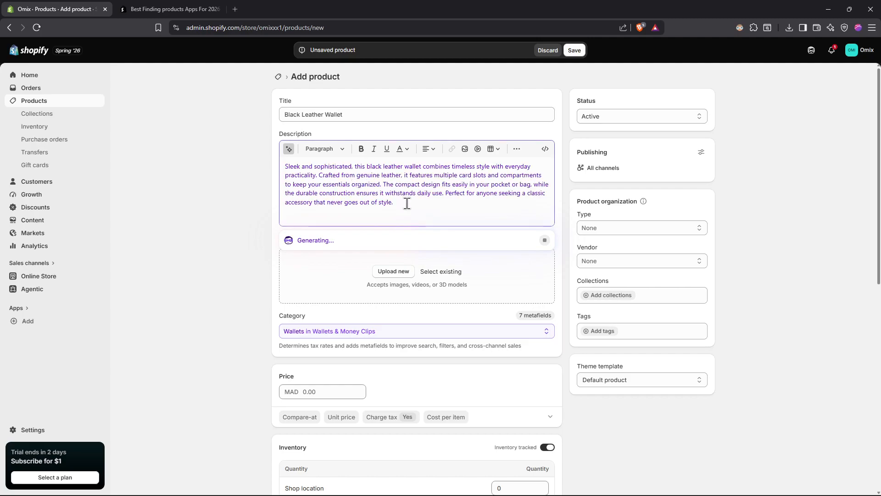
- Read through the generated product description from start to end
drag(407, 202, 285, 202)
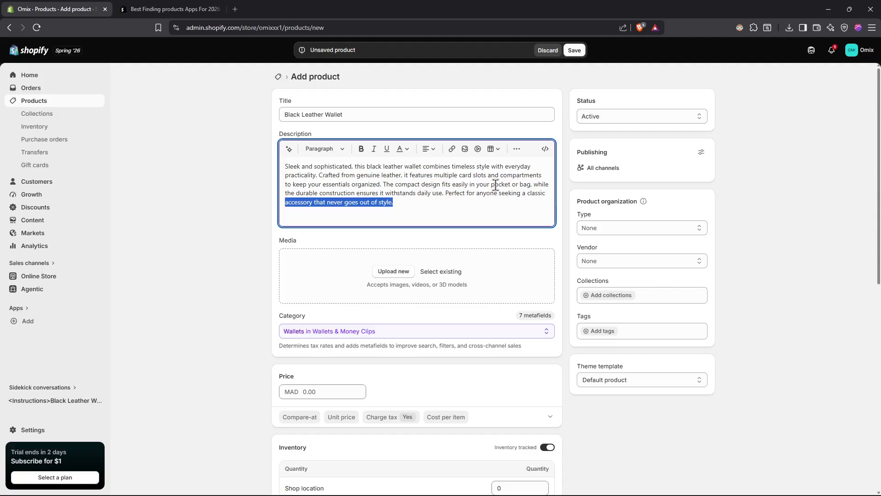
click(419, 205)
click(202, 212)
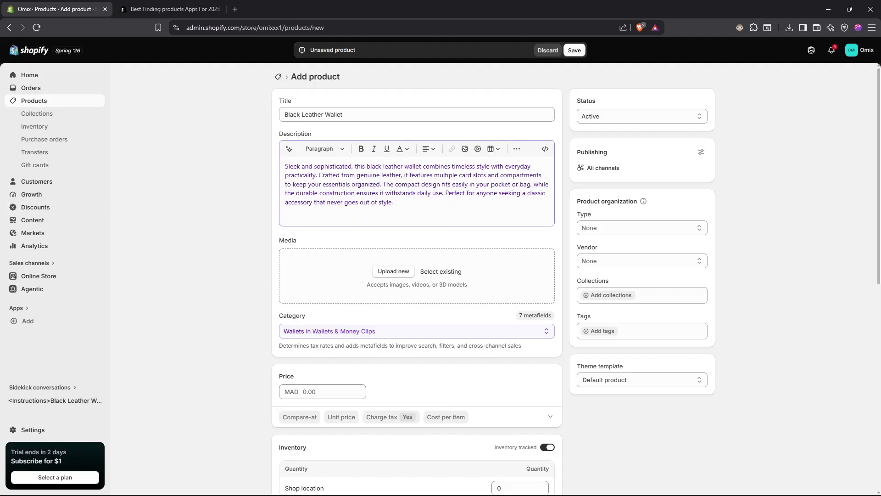
drag(395, 202, 280, 166)
click(419, 209)
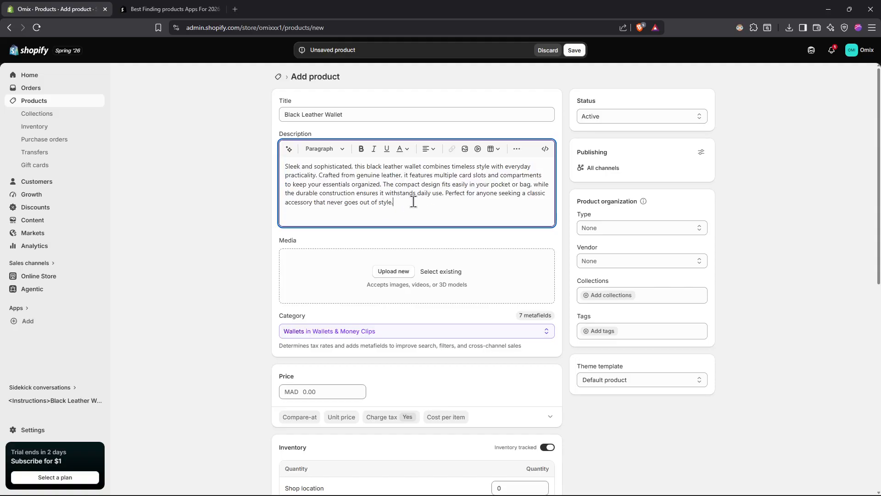
click(237, 202)
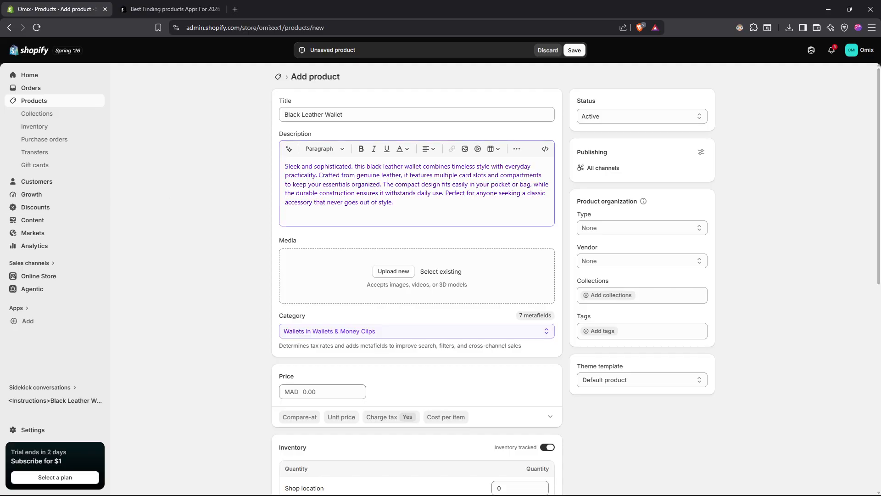
- Split the product description into three paragraphs, breaking it after "everyday" and after "compartments"
click(531, 169)
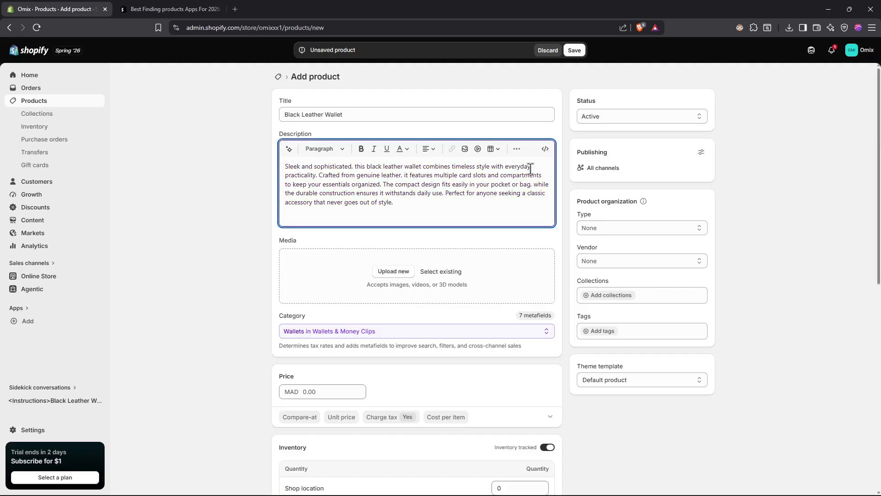
key(Return)
click(548, 178)
key(Return)
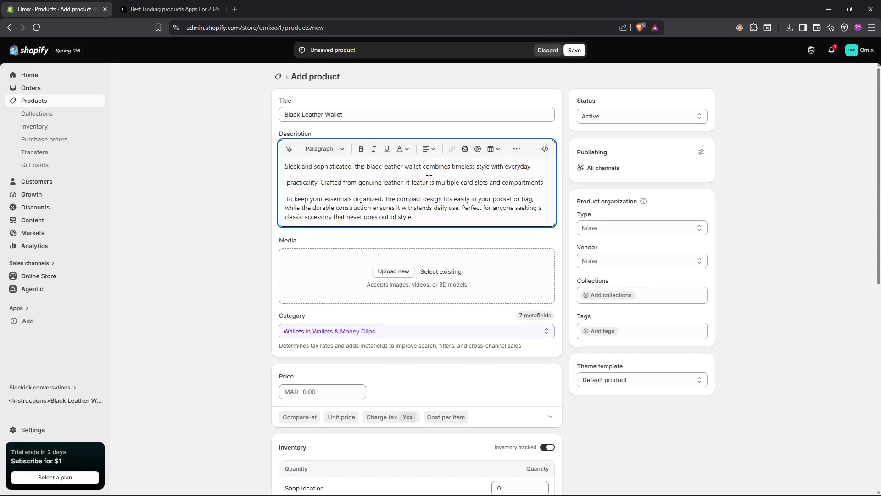
click(217, 153)
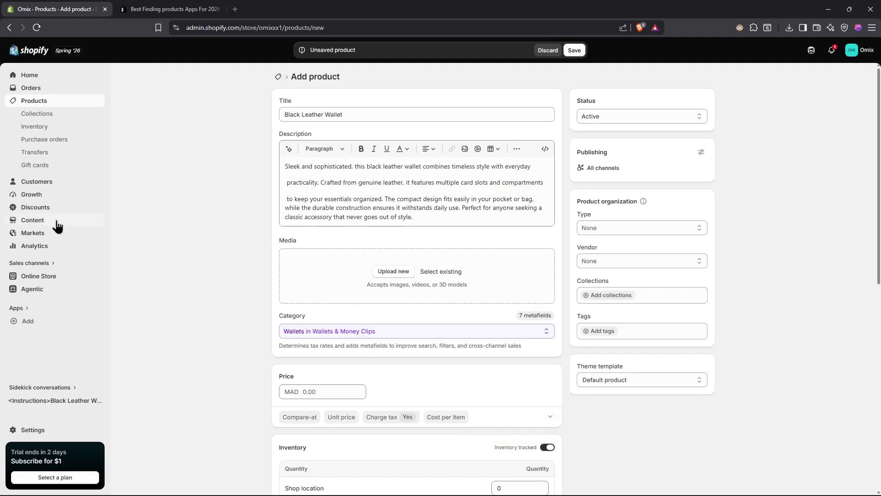
- Upload three images from the Pictures "New folder" as product media: the teal gradient background, Background vince.png and the lamp-lit living room photo
click(402, 275)
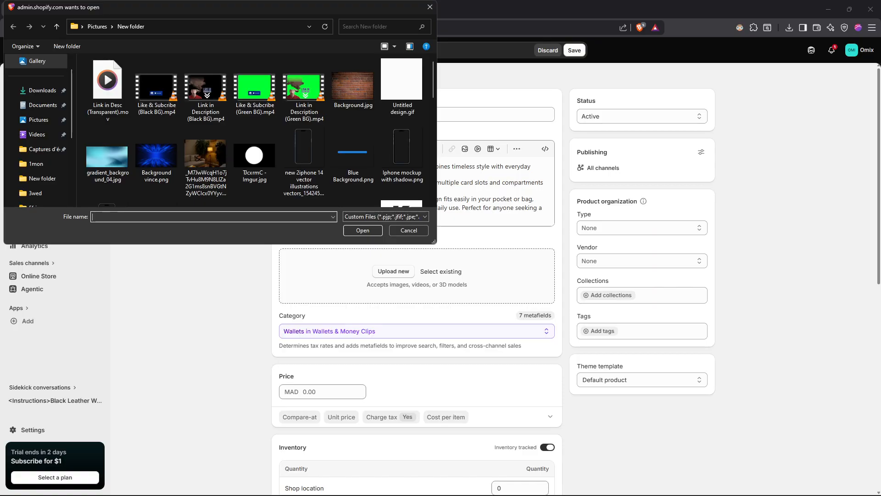
text(--)
scroll(270, 156, down, 1)
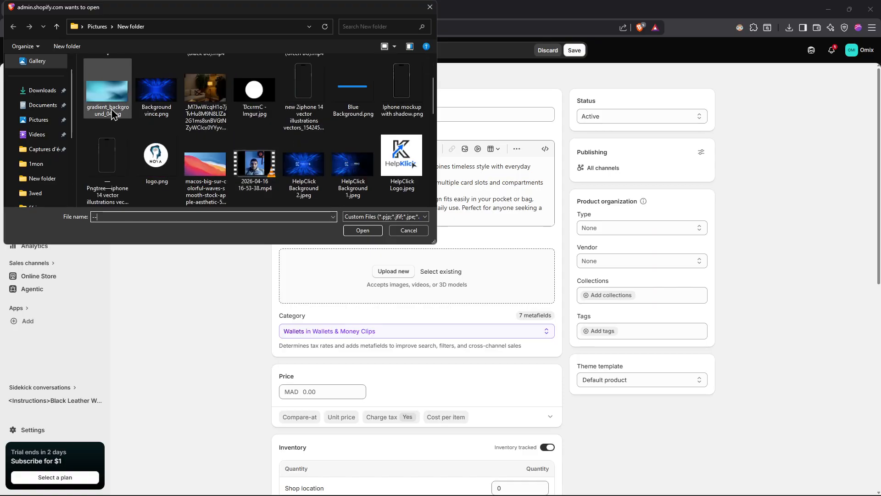
click(112, 111)
ctrl+click(153, 103)
ctrl+click(198, 95)
click(354, 228)
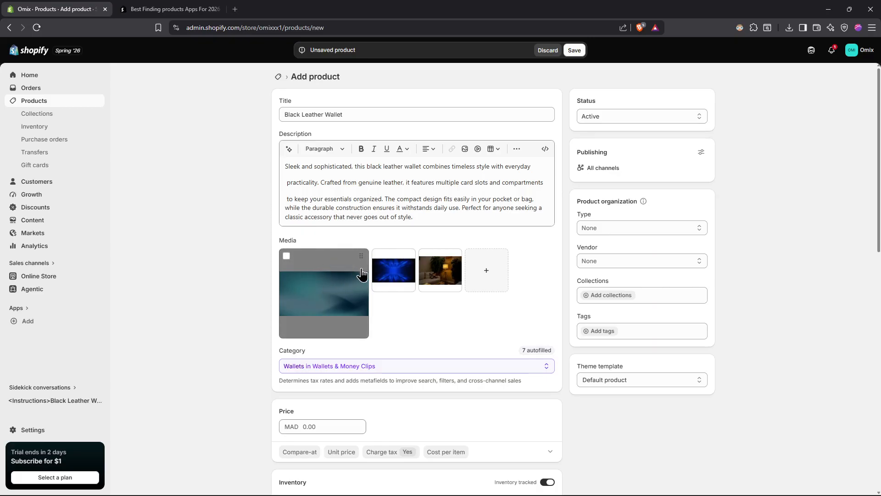
- Reorder the product media so the living room photo comes first, followed by the teal gradient and the blue background
drag(408, 255, 324, 264)
drag(408, 260, 326, 261)
drag(455, 255, 322, 259)
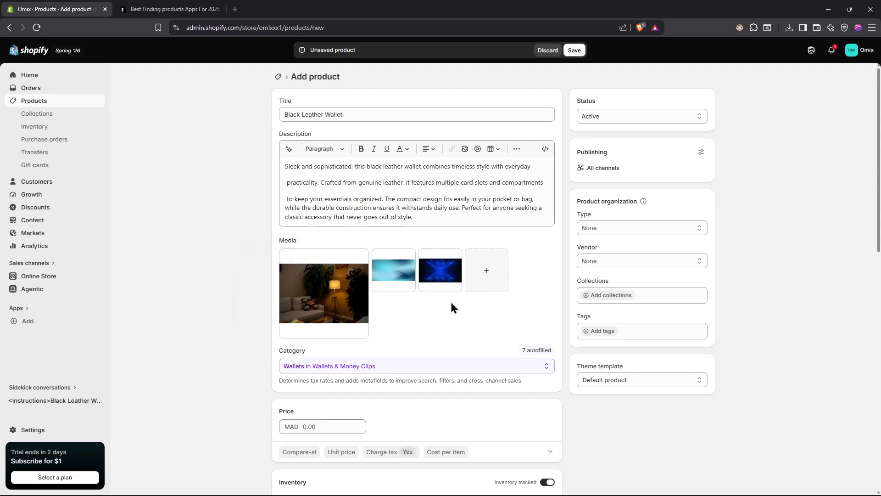
- View the list of available product categories without changing the category
scroll(453, 301, down, 2)
click(486, 275)
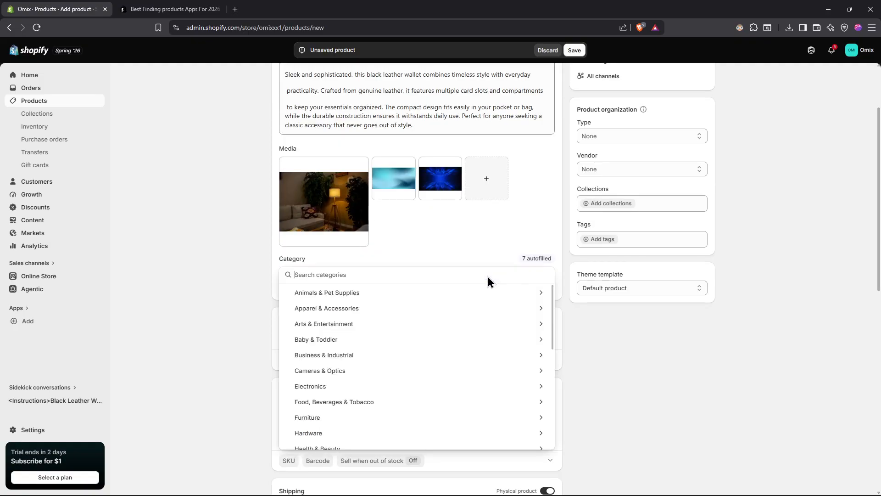
click(256, 287)
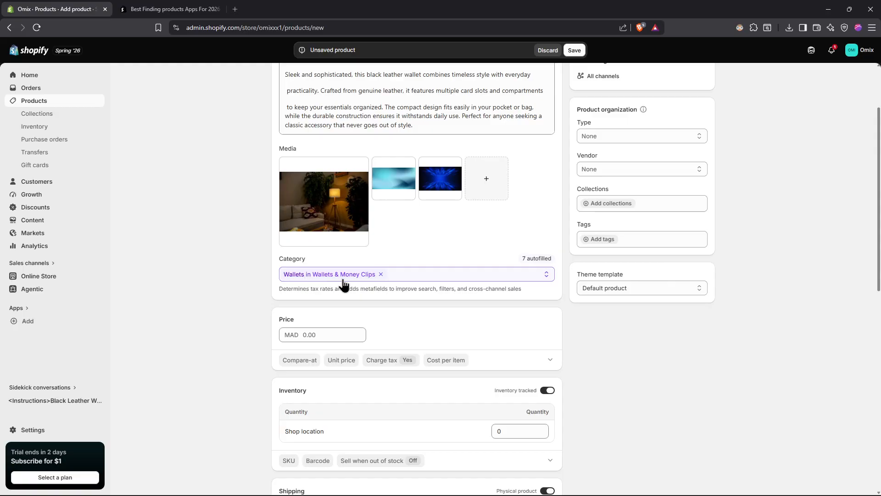
- Set the product price to MAD 200
scroll(354, 281, down, 2)
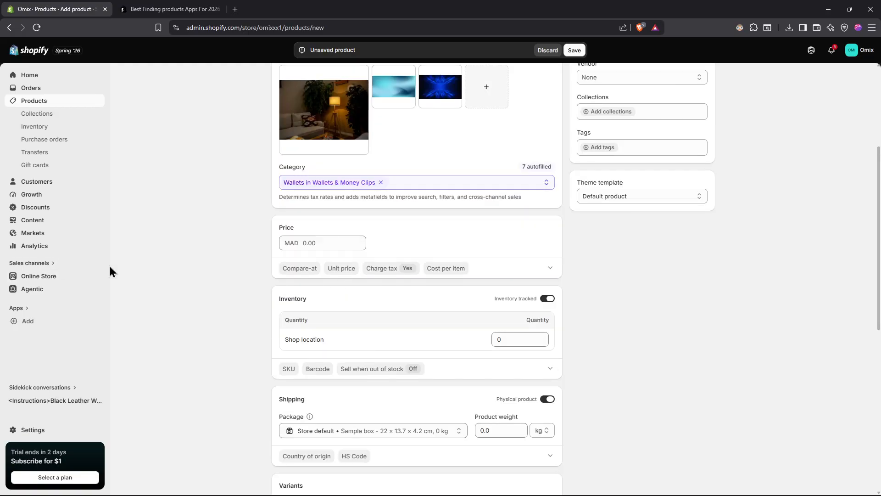
click(303, 243)
text(200)
click(221, 250)
- Toggle inventory tracking off and back on, and set the quantity at Shop location to 20
scroll(202, 250, down, 2)
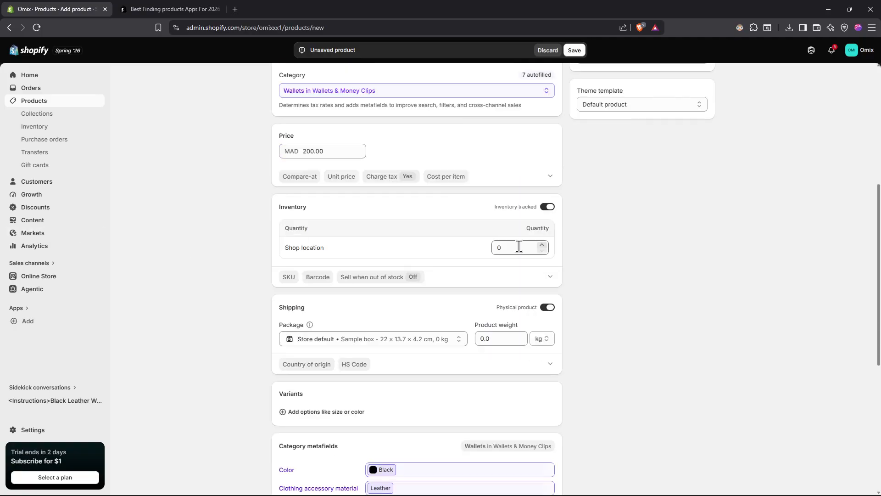
click(549, 209)
click(548, 209)
click(509, 249)
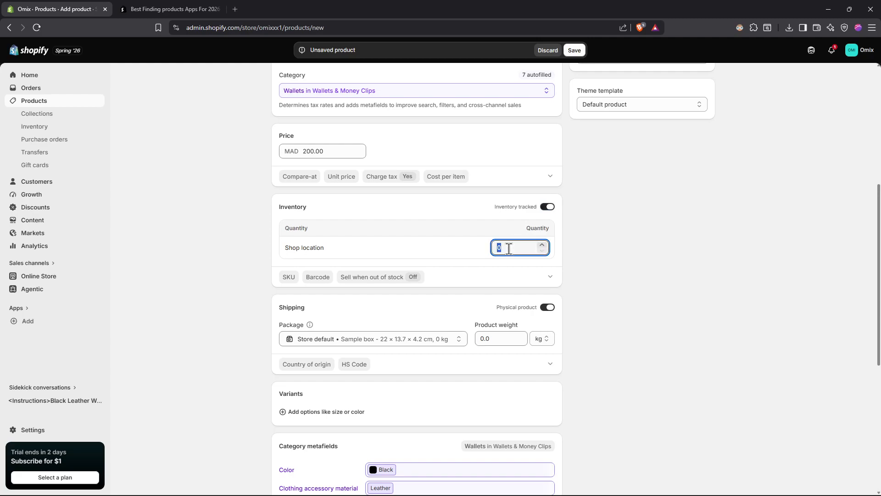
text(20)
click(596, 234)
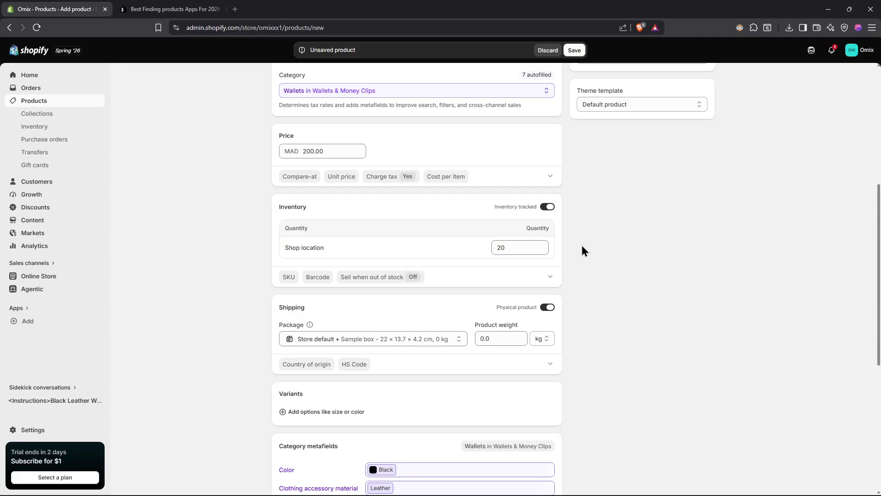
- Switch the shipping setting to not a physical product and back to physical product
scroll(412, 269, down, 2)
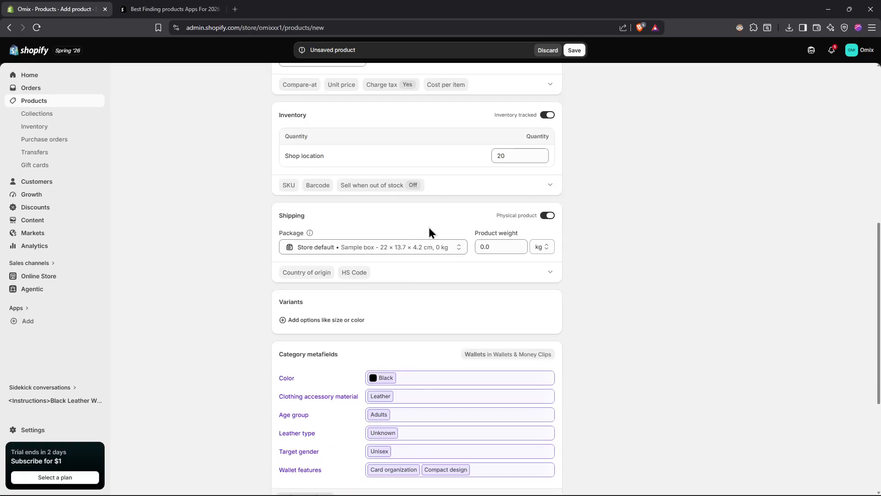
click(548, 217)
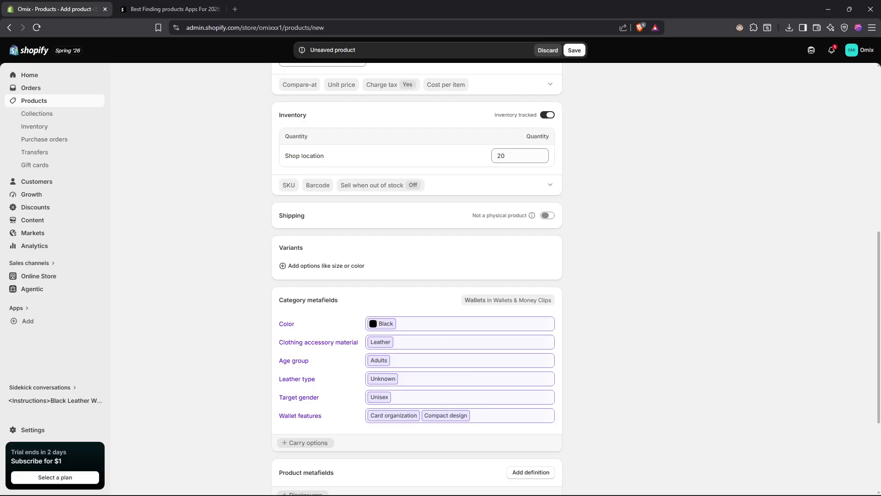
click(547, 216)
- Set the product weight to 100 with grams as the unit
click(500, 248)
click(538, 248)
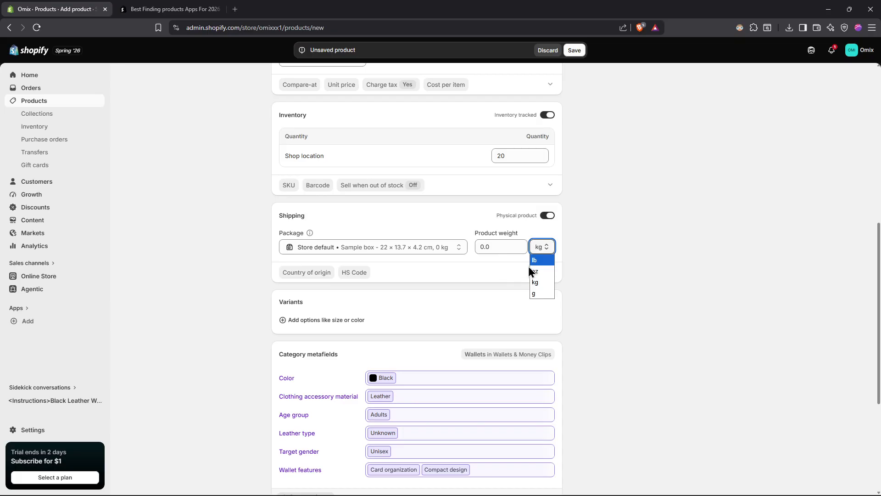
click(494, 246)
click(493, 246)
key(BackSpace)
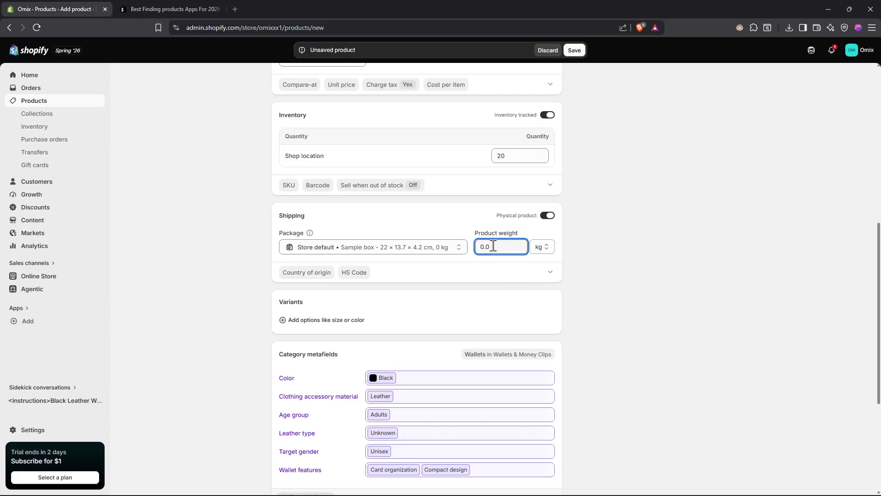
key(BackSpace)
key(BackSpace)
text(.)
text(10)
click(542, 247)
click(539, 278)
key(shift+Tab)
text(100)
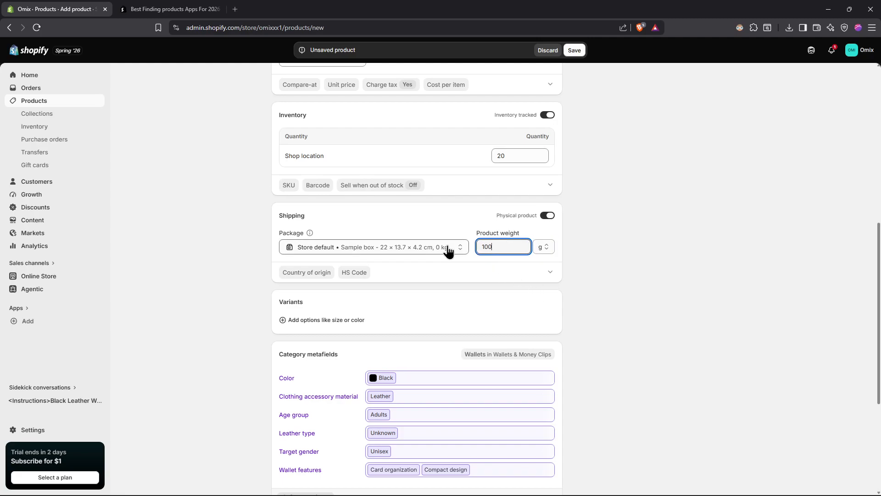
click(475, 274)
- View the shipping package choices and the form for adding a new package, and close it without adding one
click(411, 248)
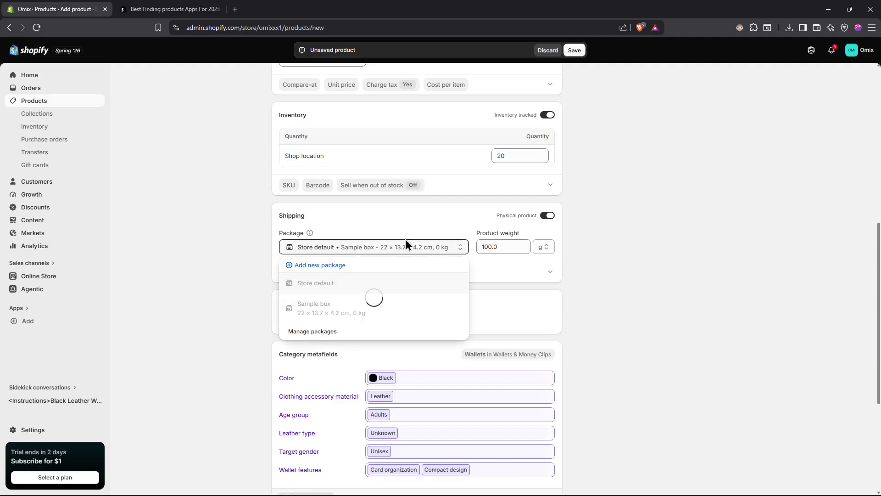
scroll(349, 230, up, 8)
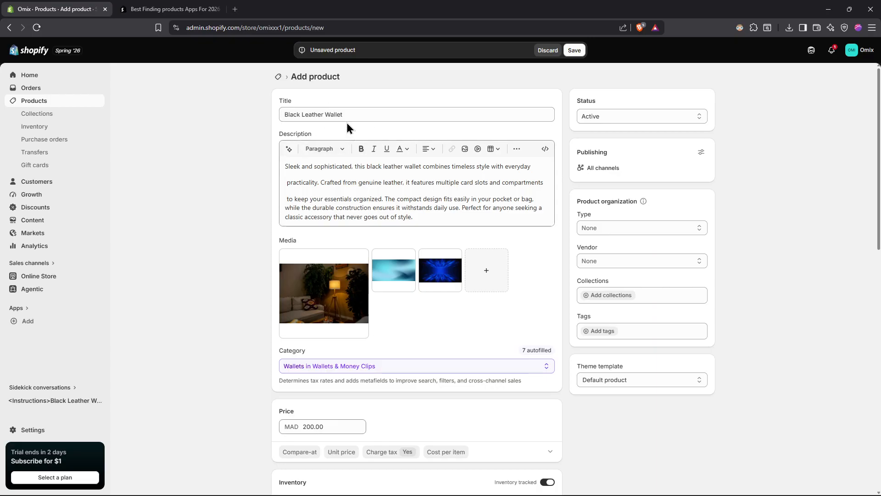
scroll(374, 174, down, 5)
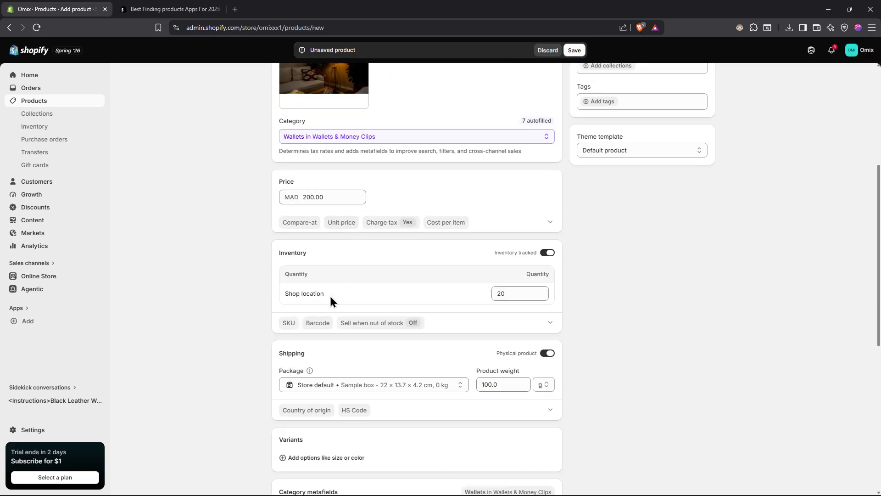
scroll(367, 303, down, 3)
click(415, 250)
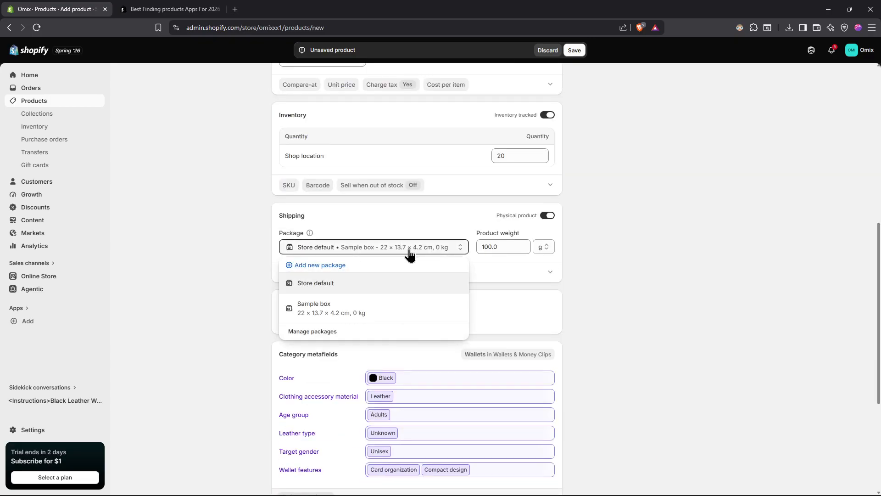
click(341, 268)
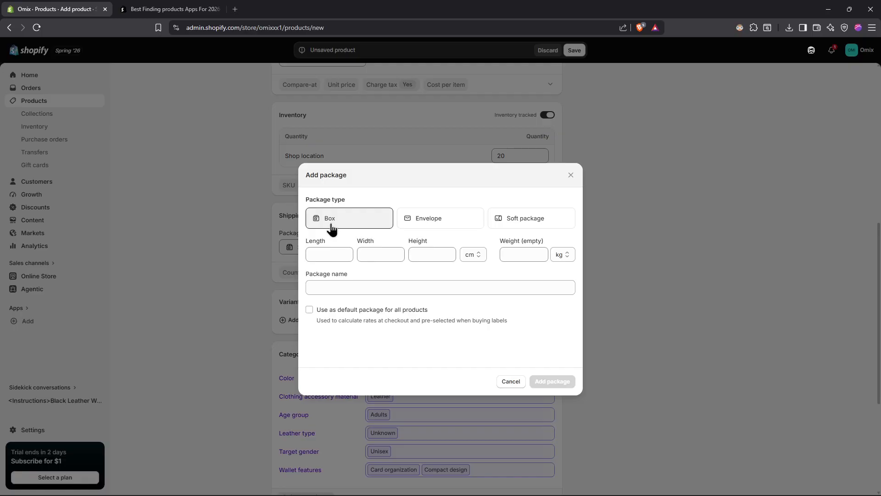
click(571, 175)
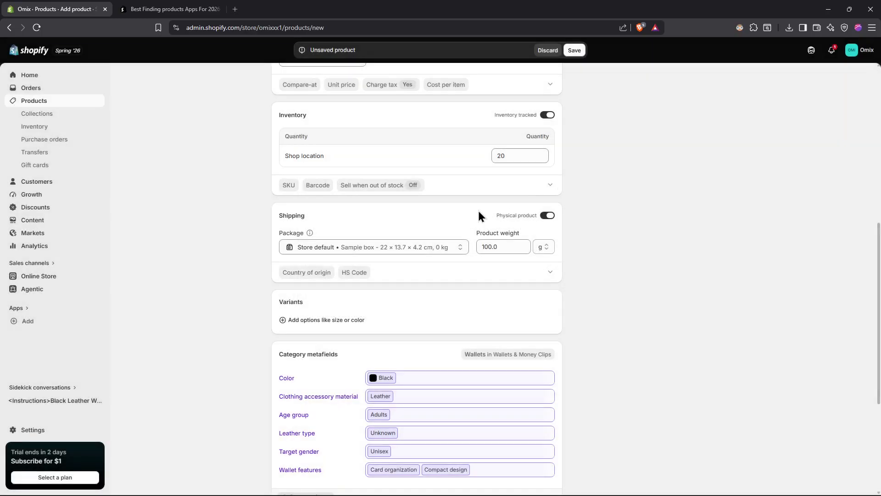
- Add Color as a variant option for the product
scroll(333, 252, down, 2)
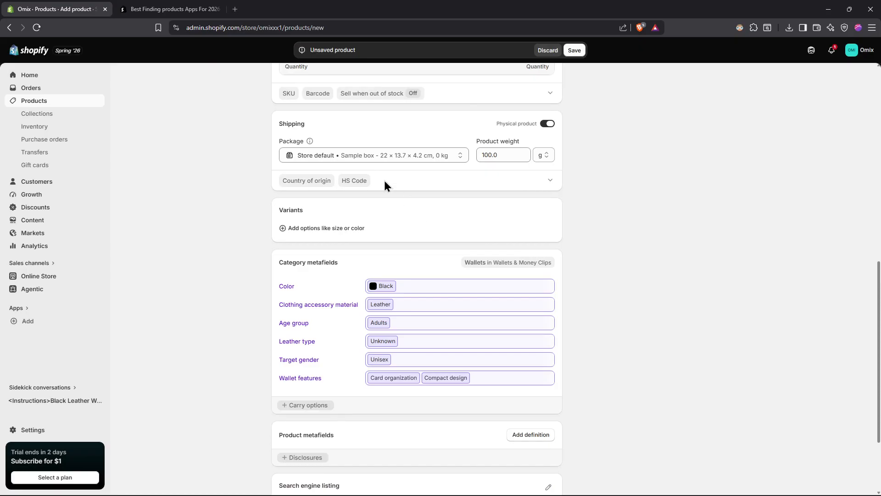
click(328, 229)
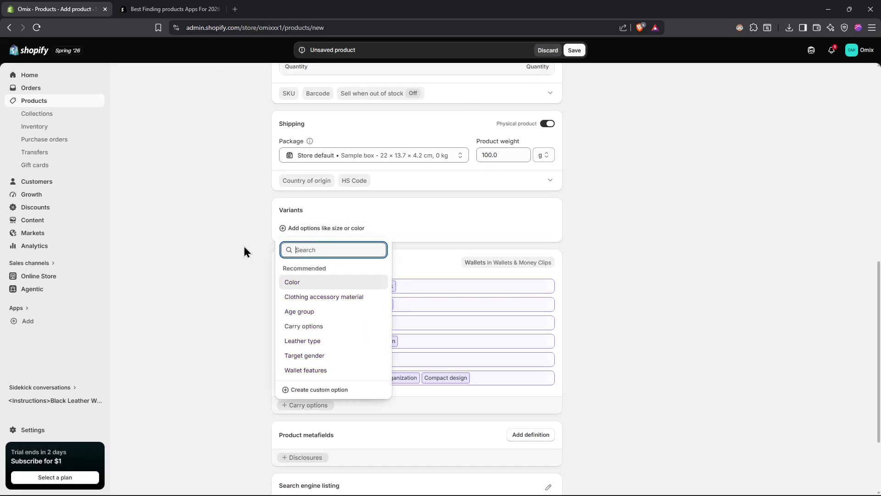
click(304, 284)
- Compare the product title with the Color variant value and view the other options that can be added as variants
scroll(348, 261, up, 9)
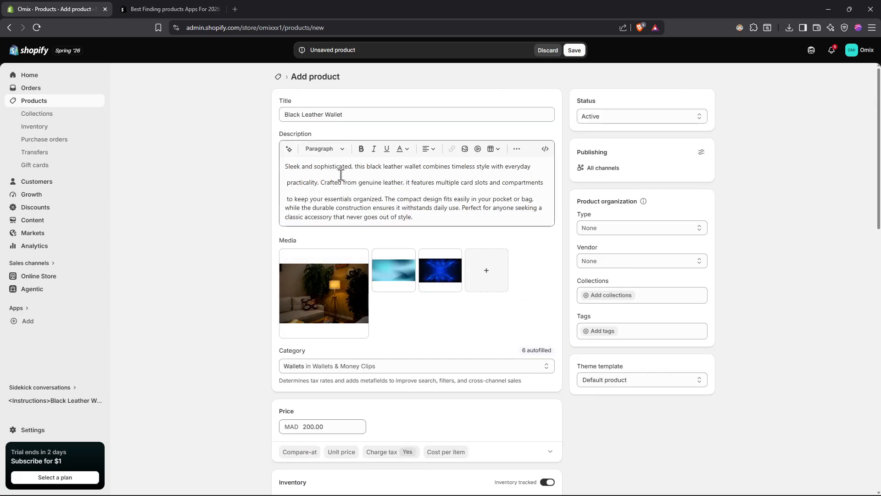
scroll(303, 174, down, 11)
scroll(311, 199, up, 10)
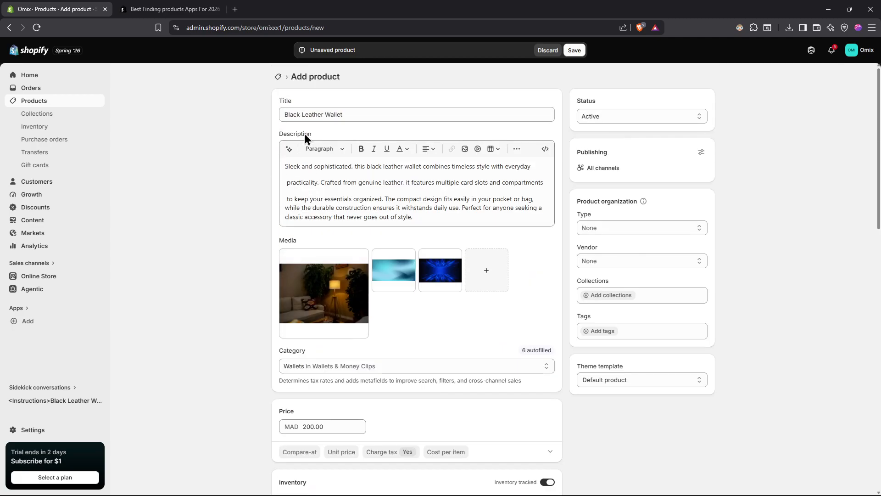
click(302, 115)
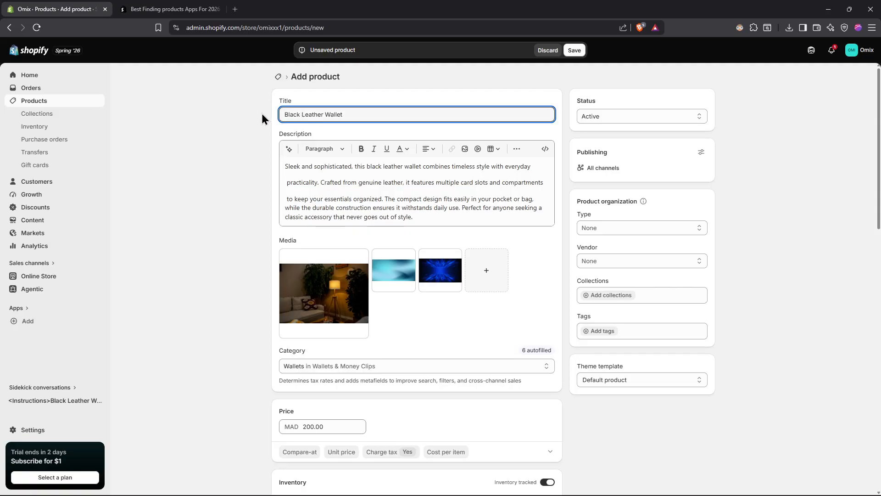
scroll(335, 167, down, 6)
scroll(342, 194, up, 3)
scroll(342, 194, down, 8)
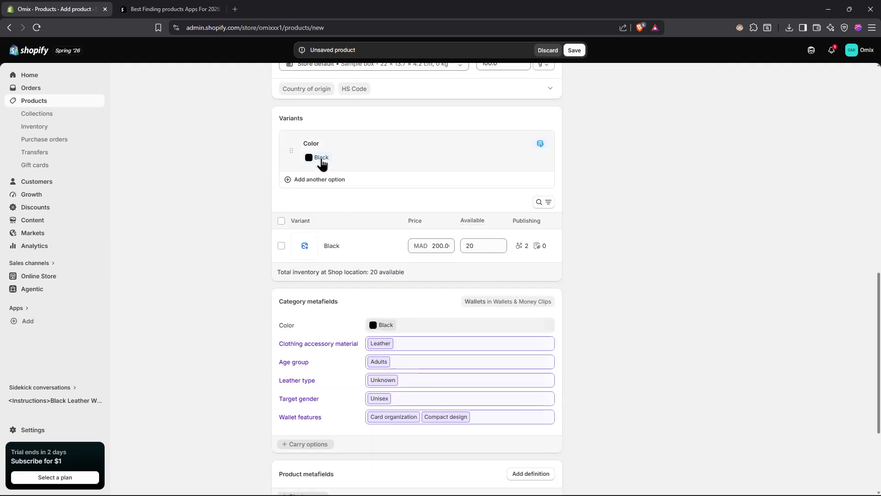
click(293, 180)
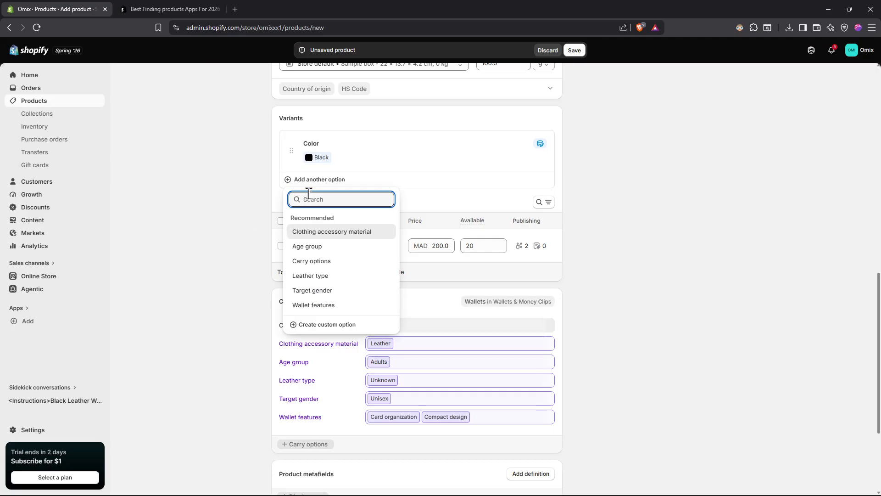
click(314, 176)
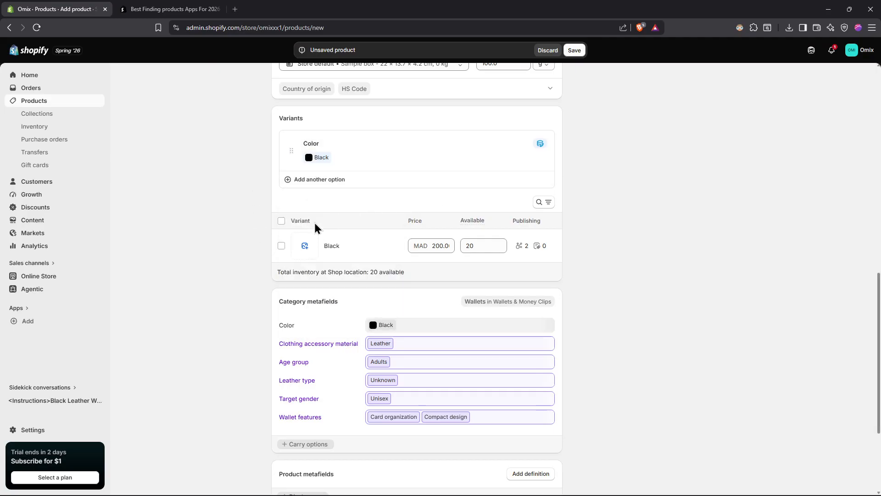
- Review the Black variant's price and available quantity, the category metafields and the search engine listing, and return to the product title
scroll(313, 221, down, 2)
scroll(313, 219, up, 1)
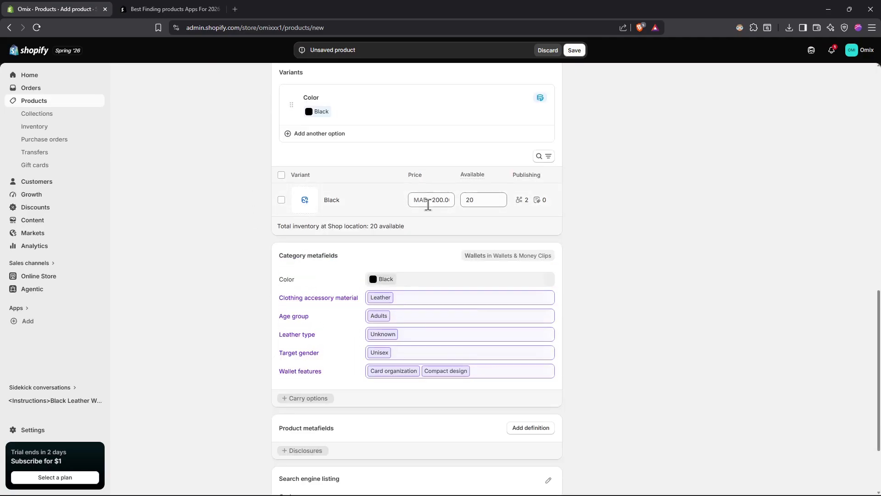
drag(480, 199, 459, 199)
click(237, 199)
scroll(237, 202, down, 2)
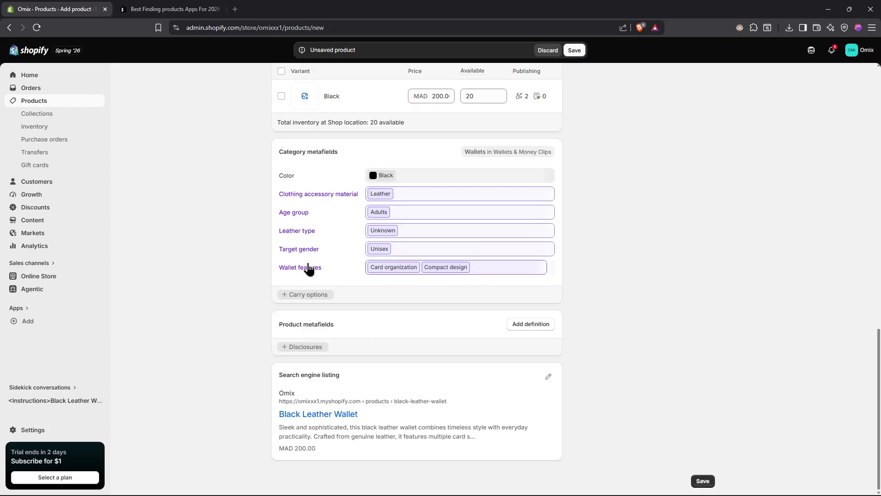
scroll(330, 298, up, 6)
scroll(358, 334, up, 7)
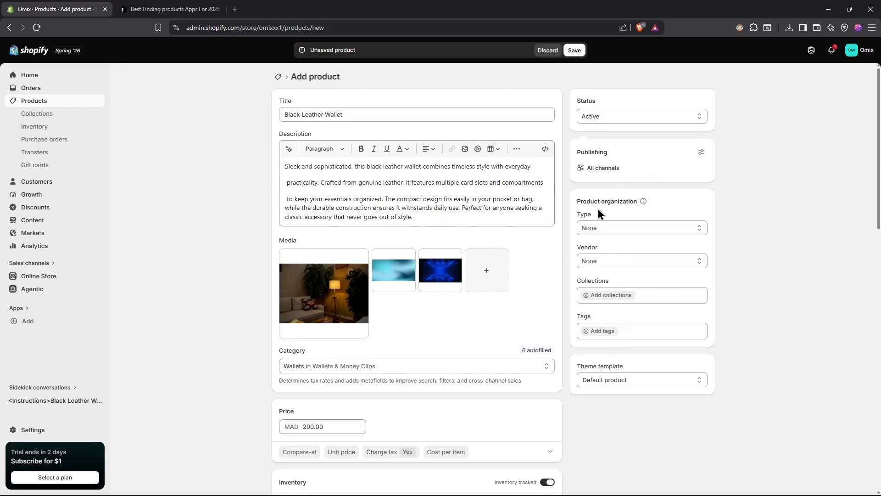
- View the choices for the product's type and vendor, leaving both unset
click(628, 227)
click(758, 224)
click(633, 260)
click(755, 245)
- Add the product to the Home page collection
click(617, 294)
click(725, 272)
click(617, 296)
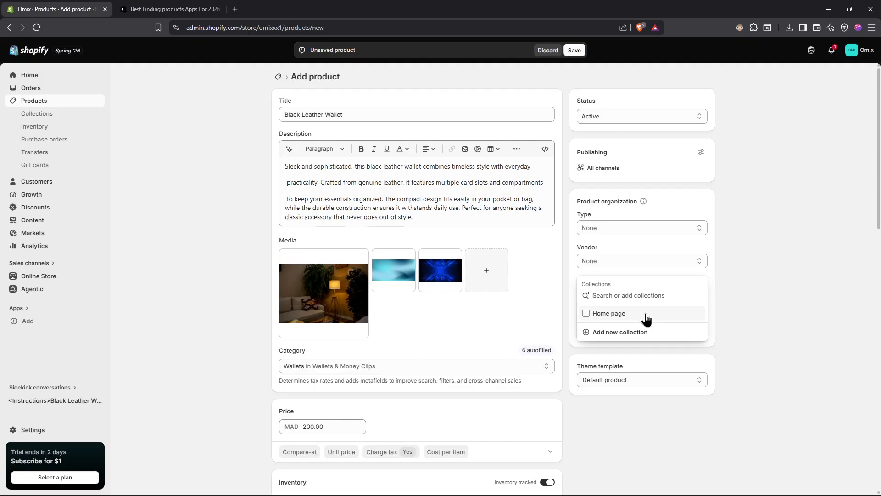
click(630, 321)
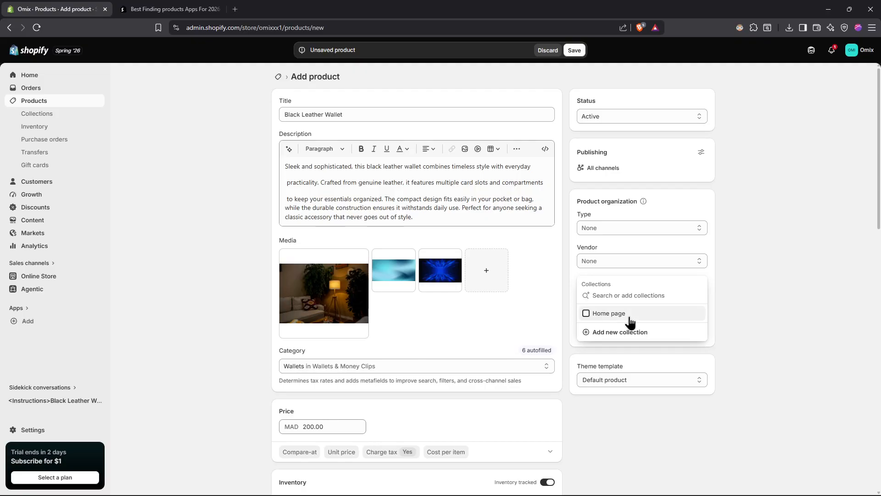
click(759, 307)
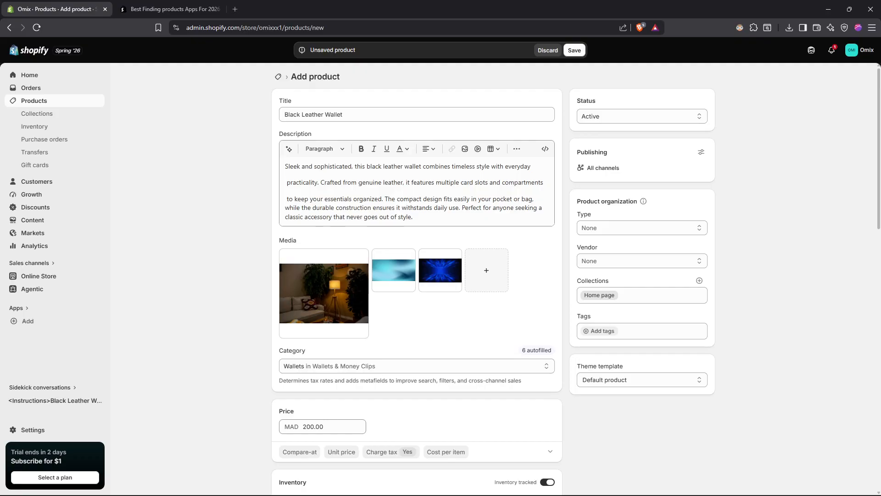
- Open the search engine listing for editing and review its page title, meta description and URL handle
scroll(231, 200, down, 15)
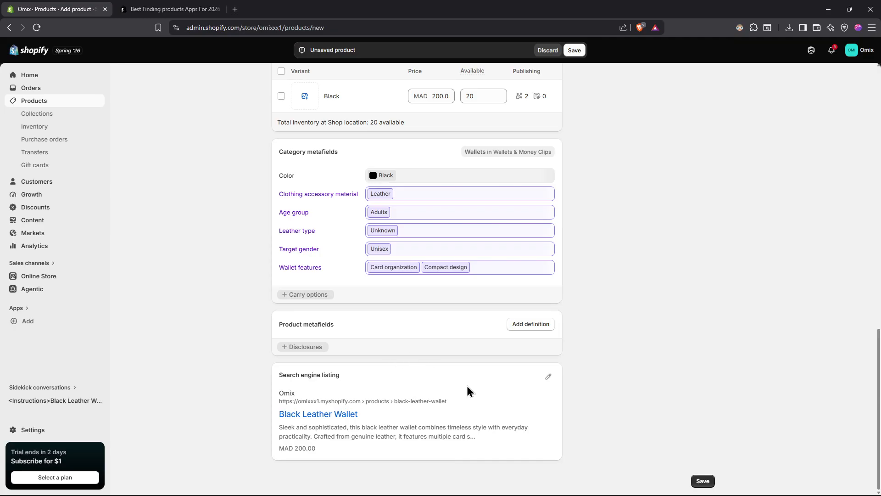
click(550, 380)
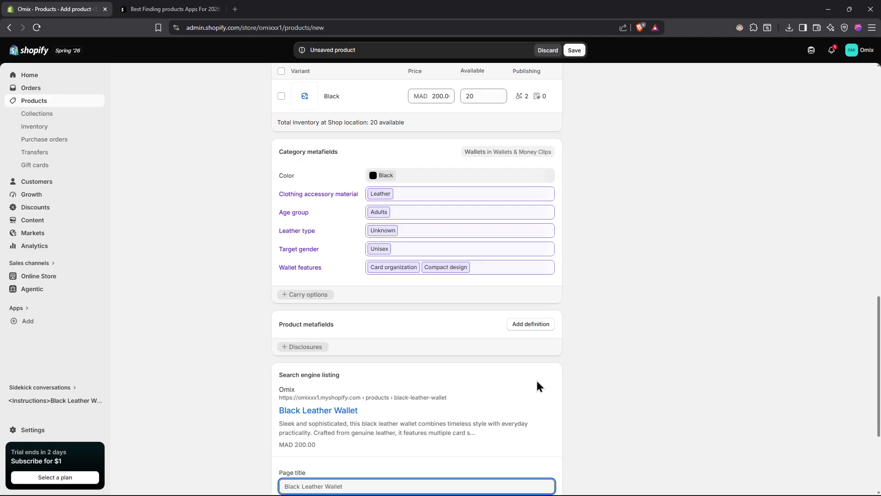
scroll(473, 393, down, 4)
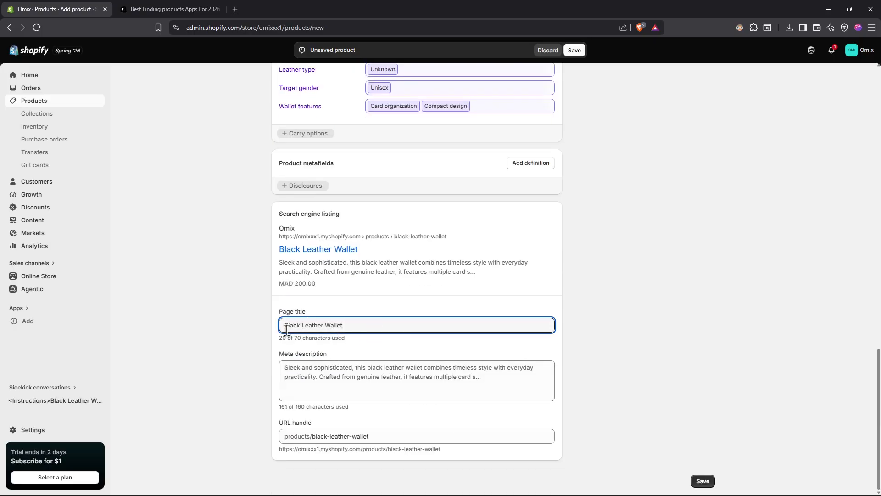
click(384, 381)
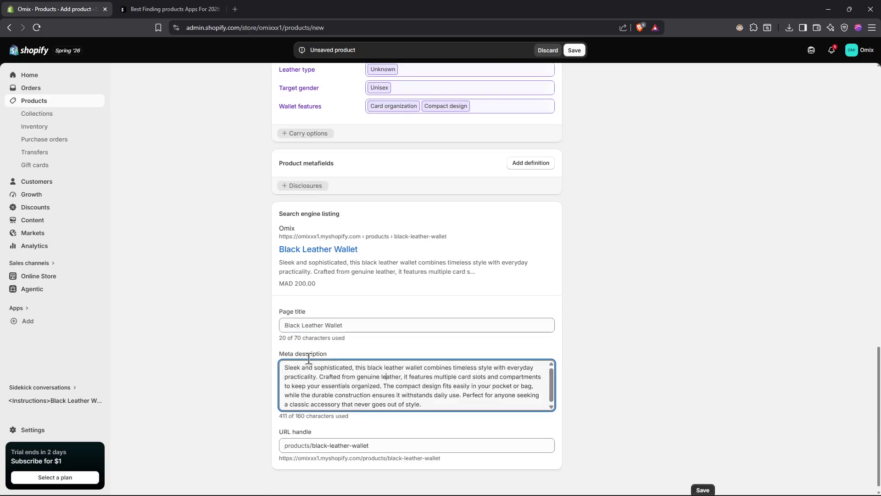
click(376, 446)
click(192, 412)
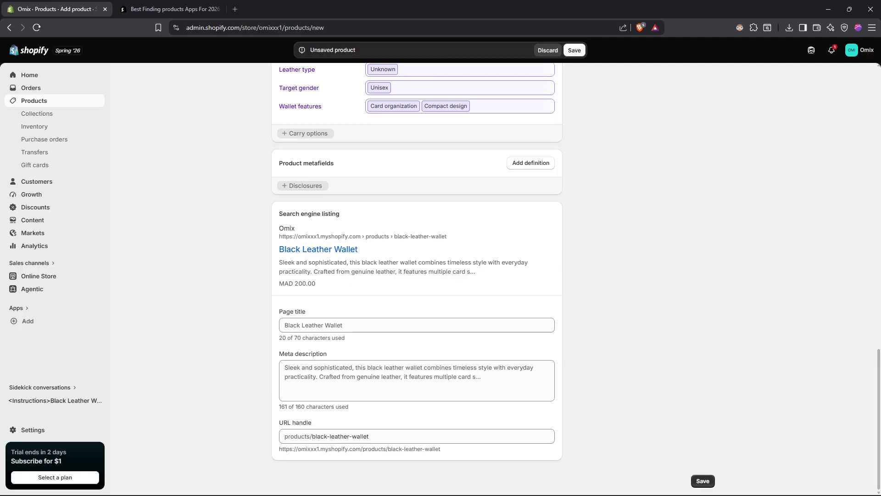
- Switch the product status to Draft and back to Active, and view the Unlisted choice without selecting it
scroll(622, 261, up, 20)
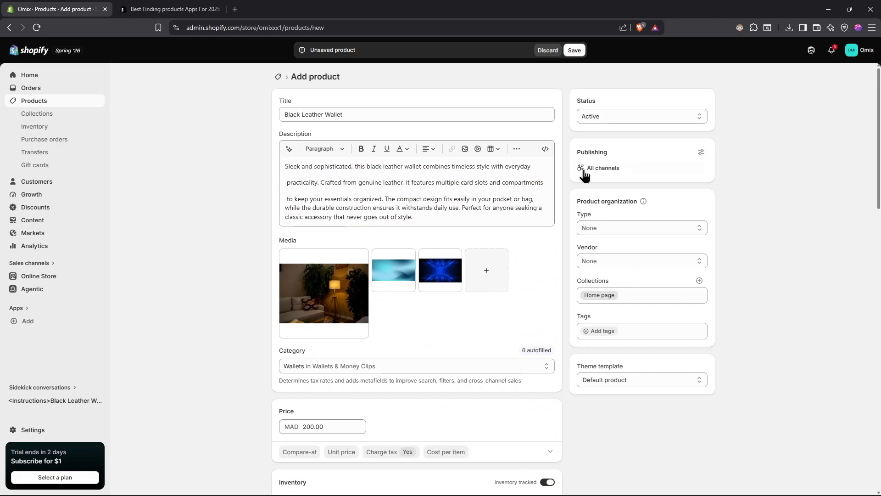
click(598, 118)
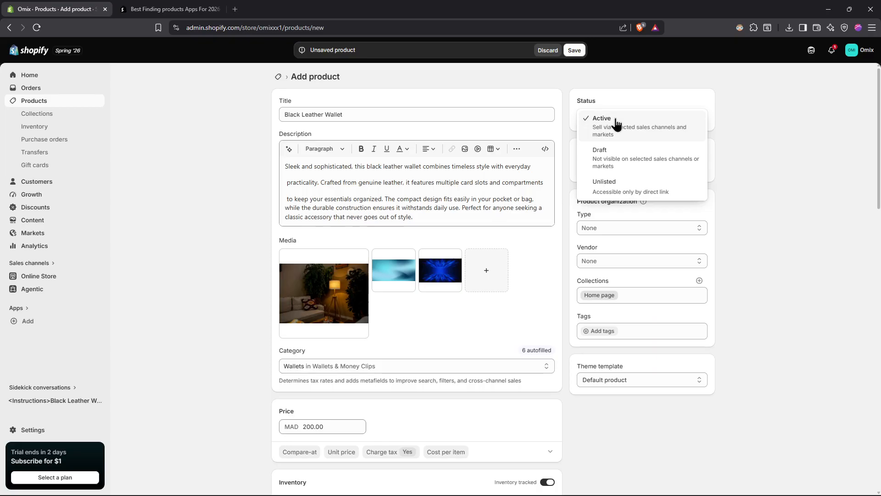
click(629, 159)
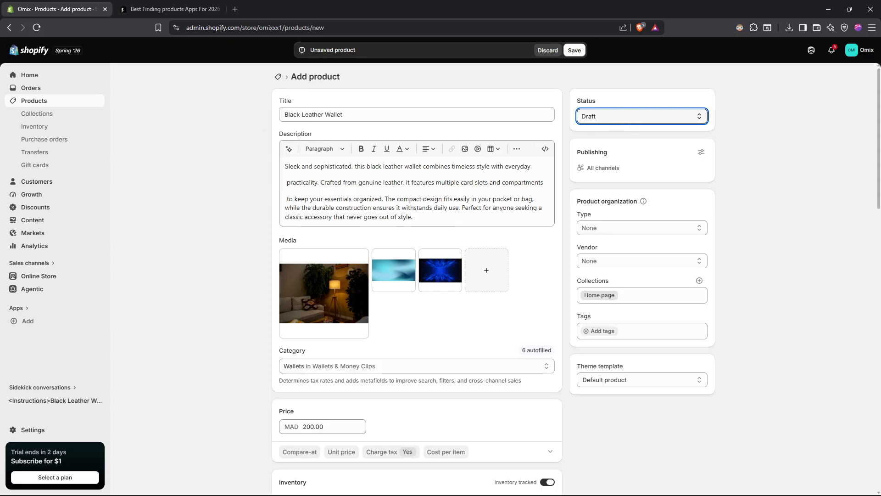
click(618, 116)
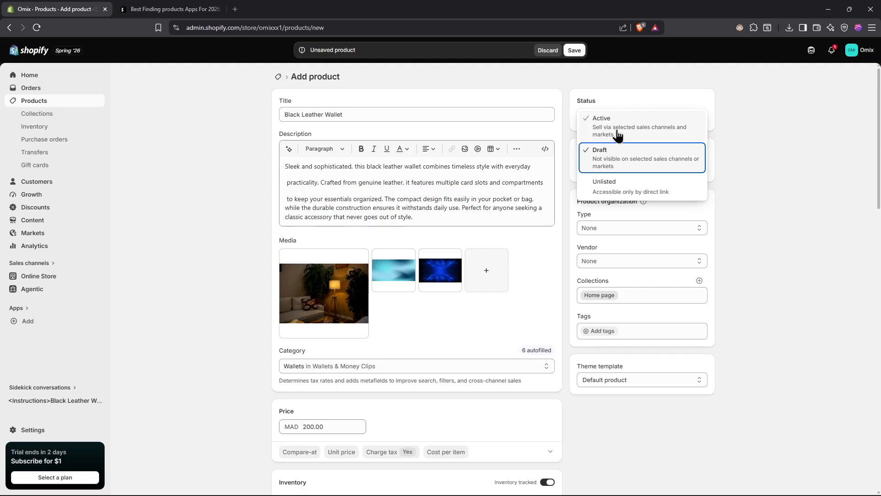
click(618, 133)
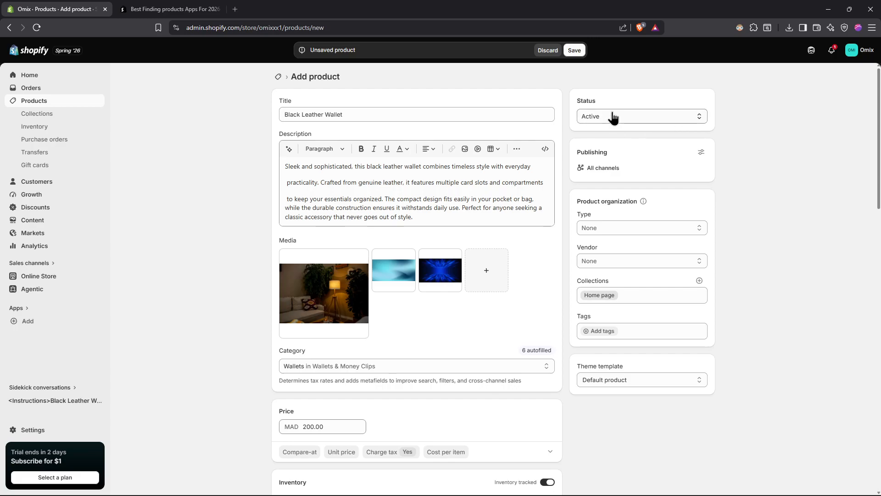
click(613, 117)
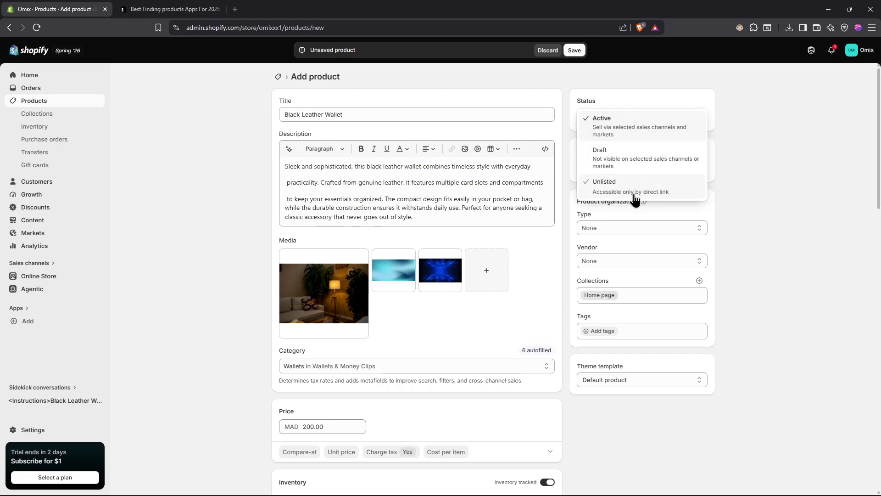
click(770, 161)
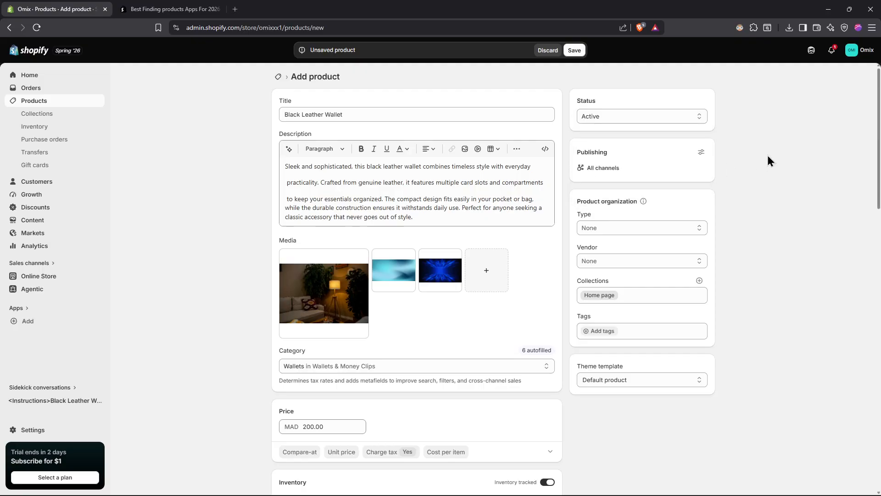
- Look over the completed product form once more and save the product
scroll(509, 285, down, 10)
scroll(544, 162, up, 10)
scroll(544, 161, down, 15)
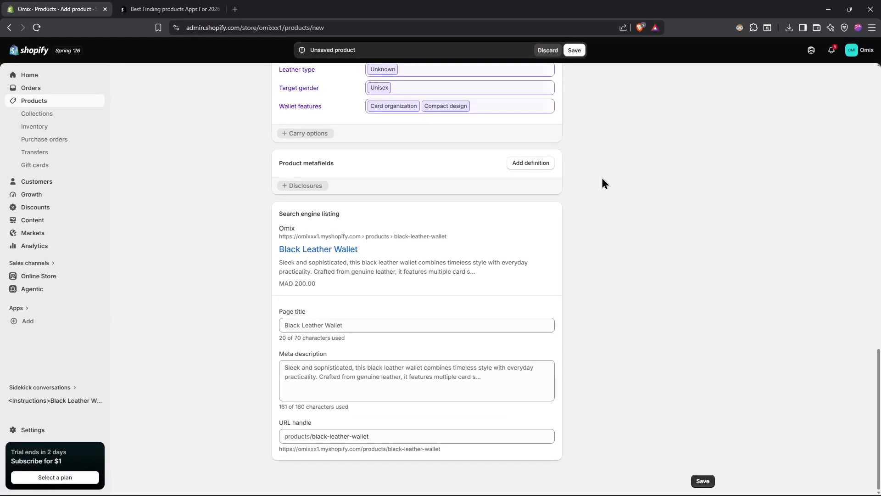
click(580, 51)
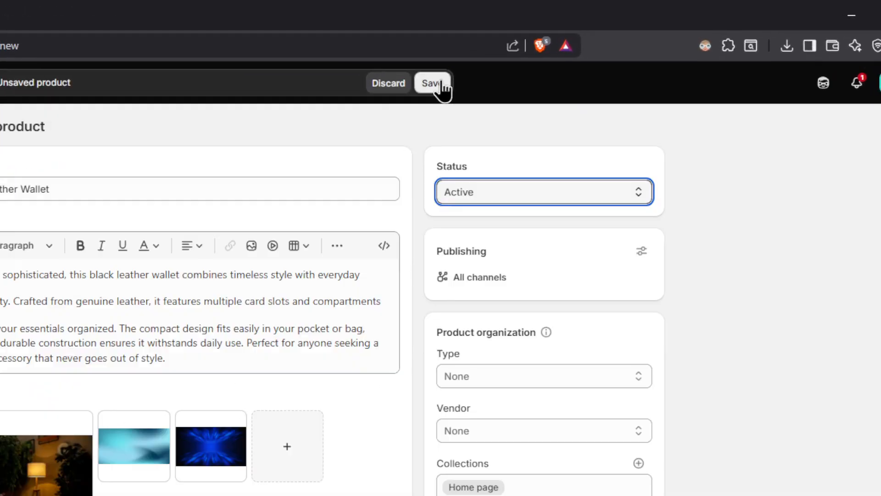
click(441, 83)
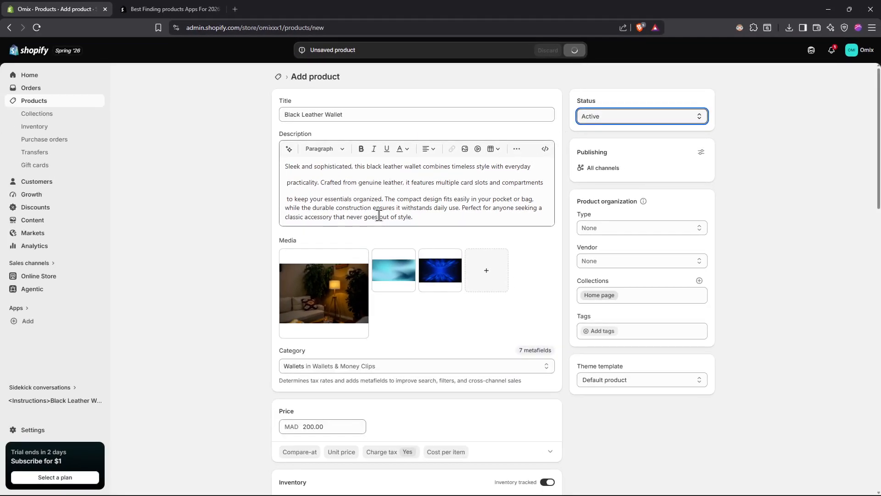
- Look through the product form again and return to the store's list of products
scroll(519, 169, down, 6)
scroll(519, 170, up, 6)
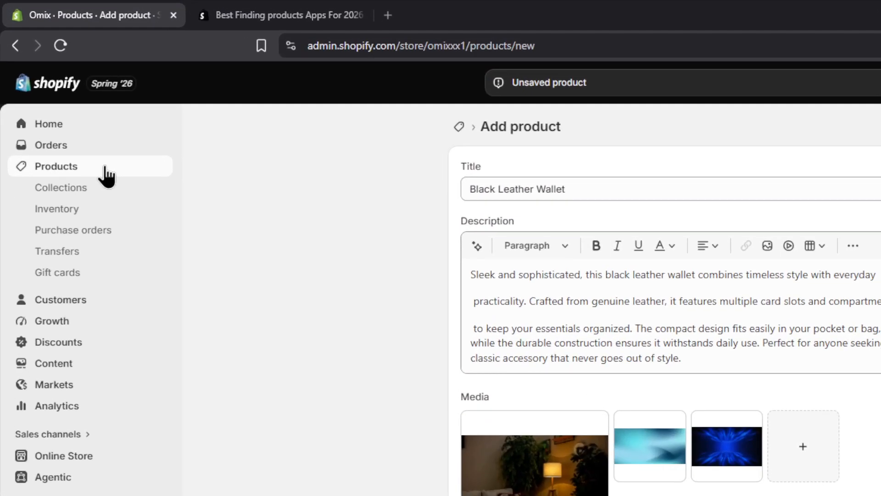
click(64, 106)
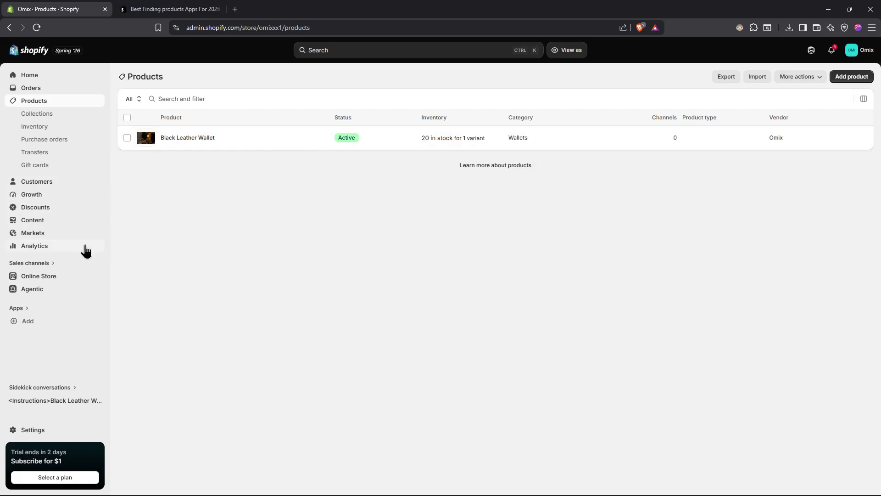
- View the live online store and browse the Black Leather Wallet's images in the Products section
click(98, 277)
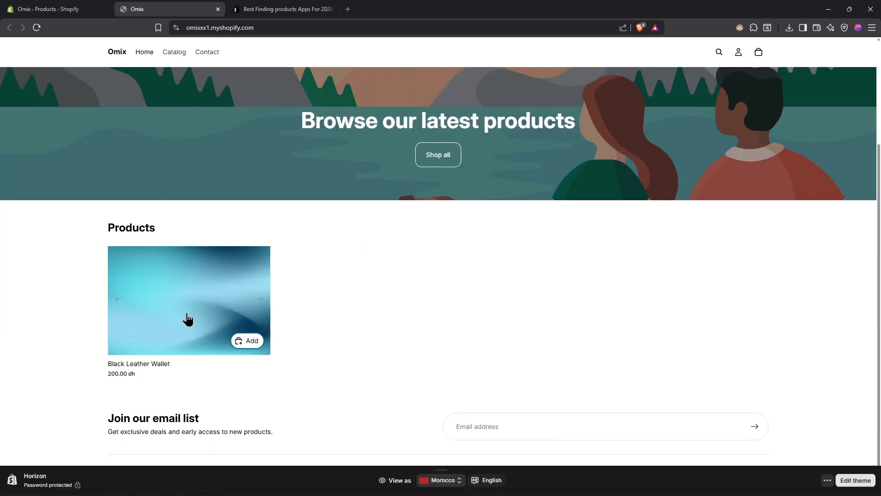
click(257, 303)
click(258, 303)
click(258, 303)
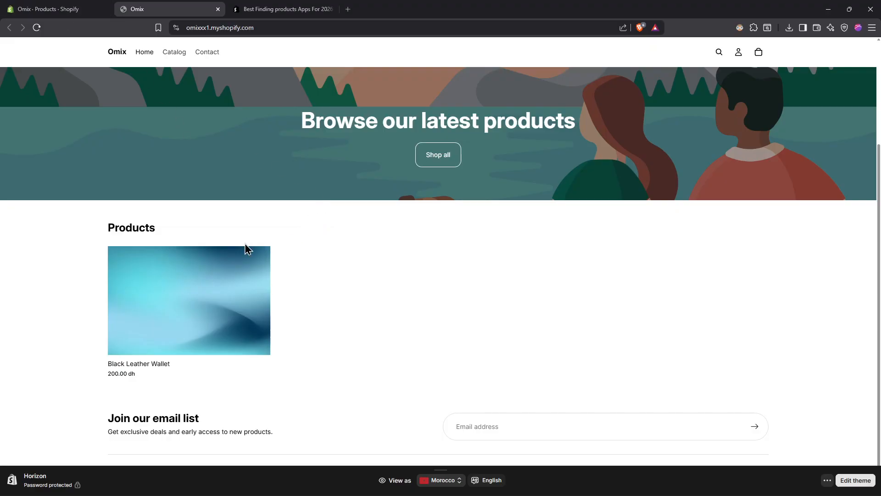
- Close the Shopify App Store page and open the Black Leather Wallet product page in the online store
click(273, 8)
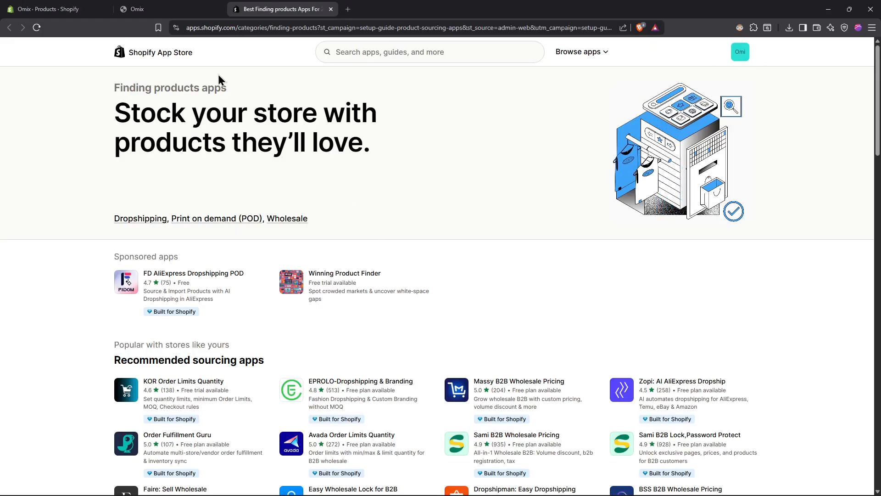
click(331, 9)
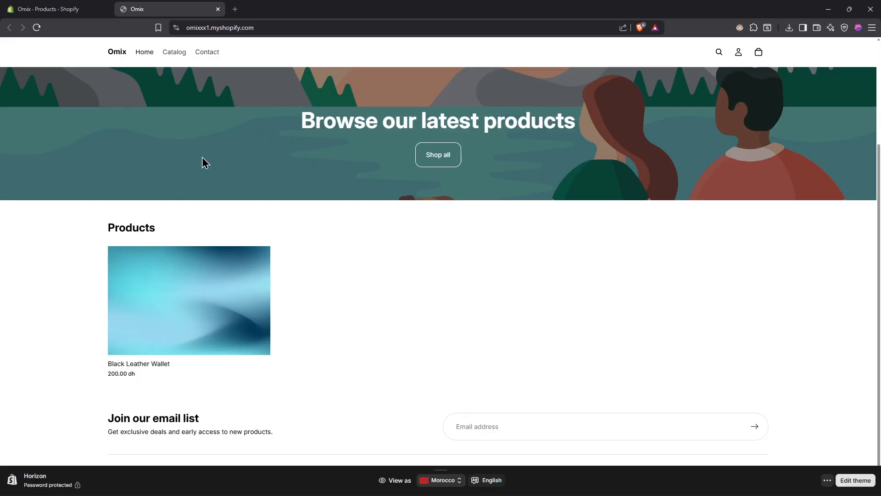
mouse_move(174, 285)
click(142, 313)
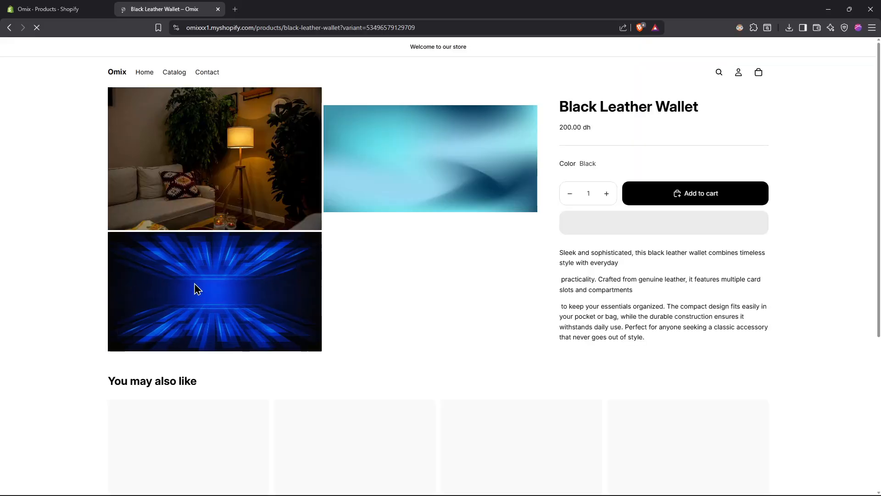
- Add one Black Leather Wallet to the cart, dismiss the cart and close the storefront page
click(676, 198)
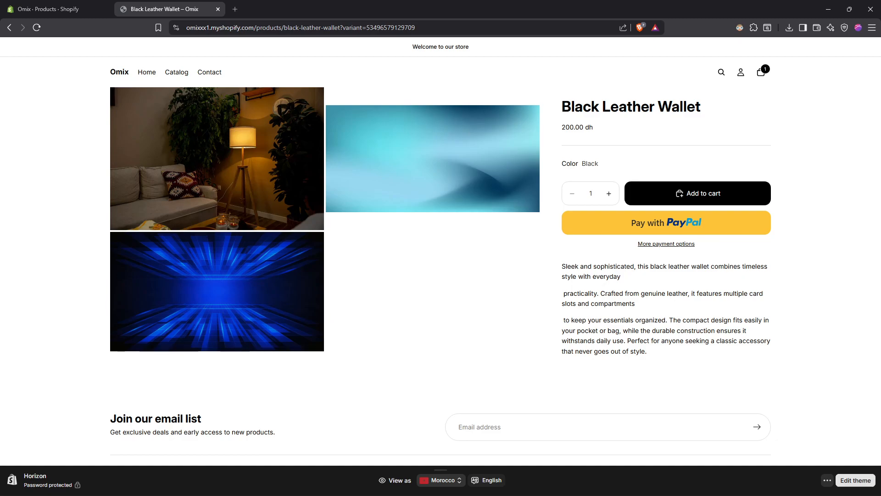
key(Escape)
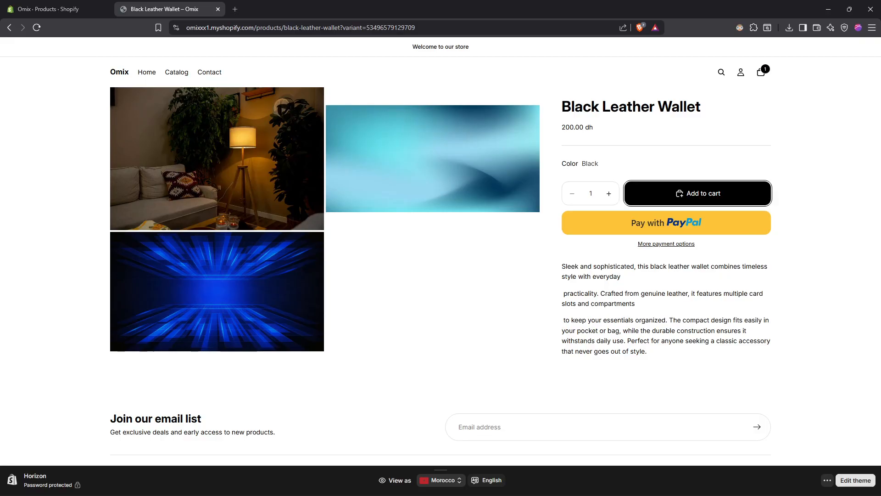
key(ctrl+w)
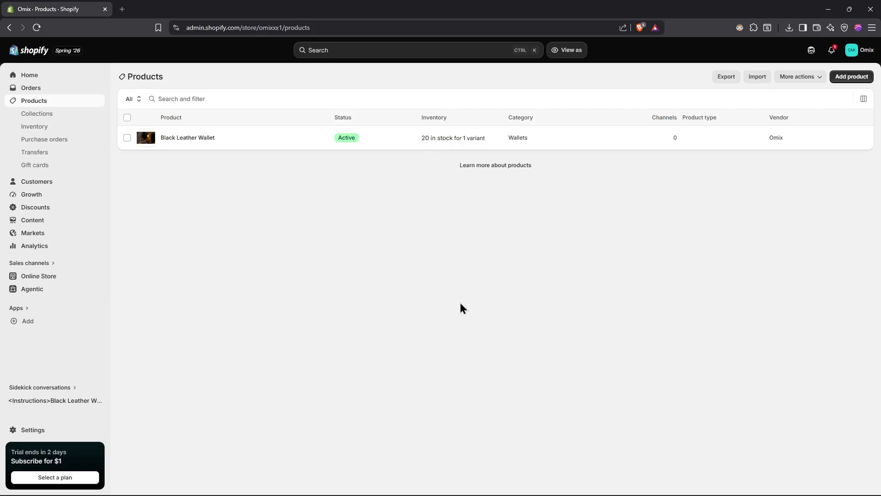